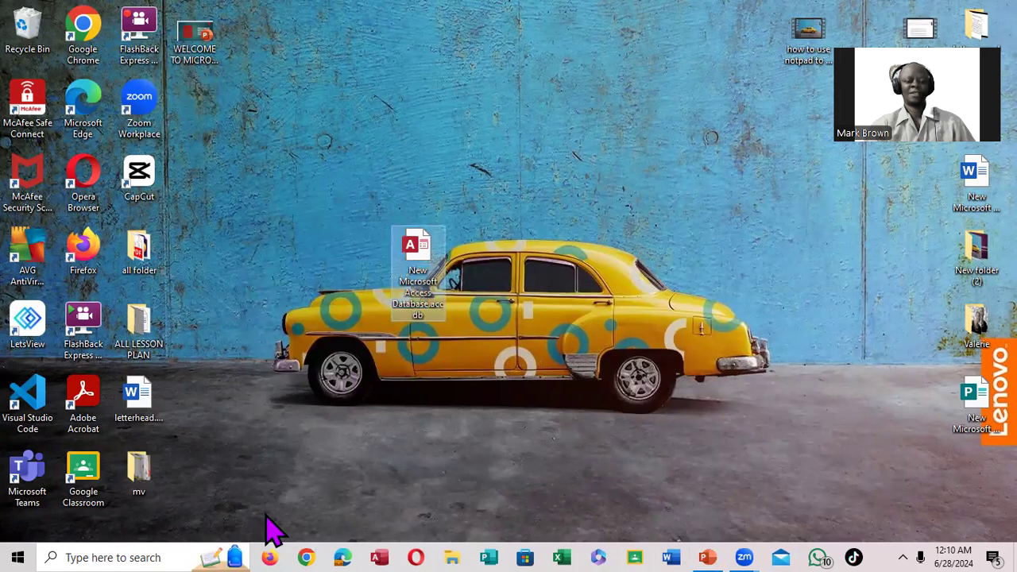
# Step: Launch Microsoft Access once through the Windows search and once from its pinned shortcut, closing the start screen each time
pyautogui.click(89, 555)
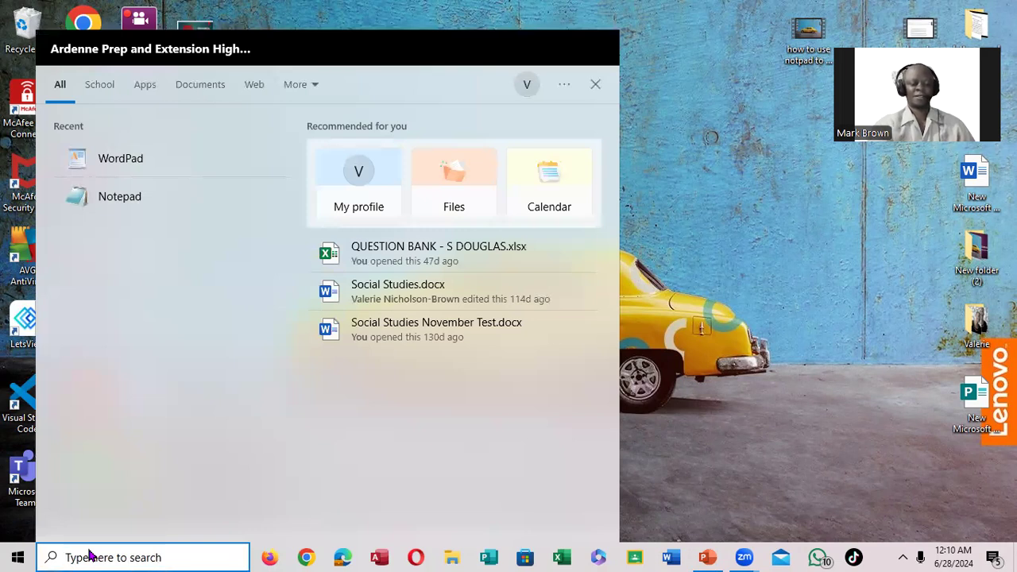
pyautogui.write('A')
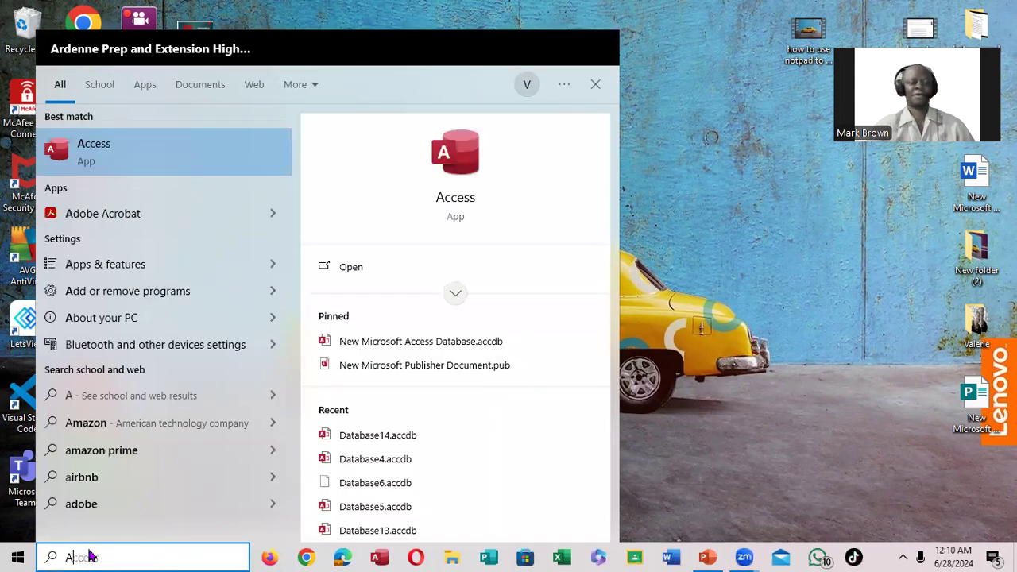
pyautogui.click(135, 159)
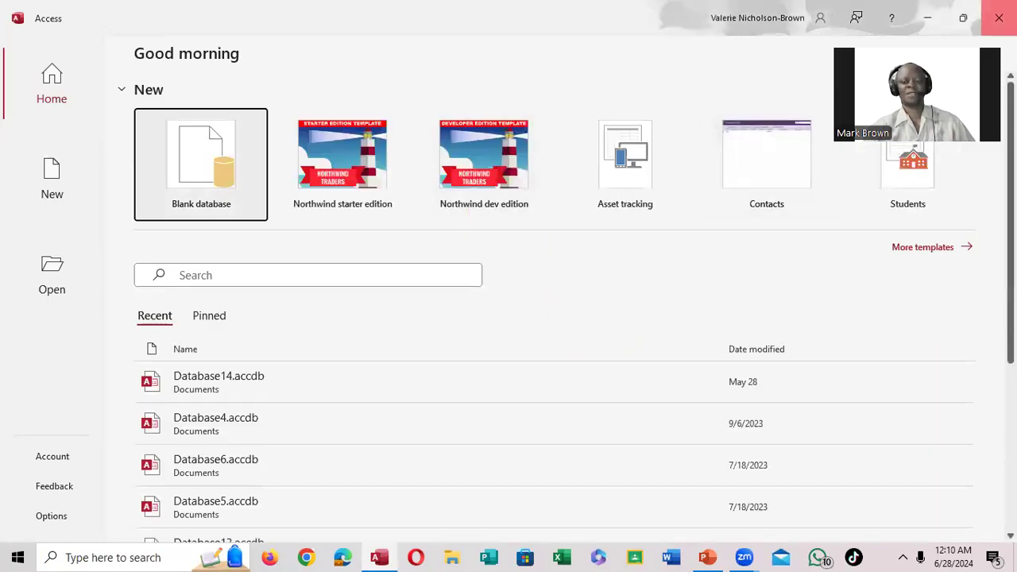
pyautogui.click(999, 17)
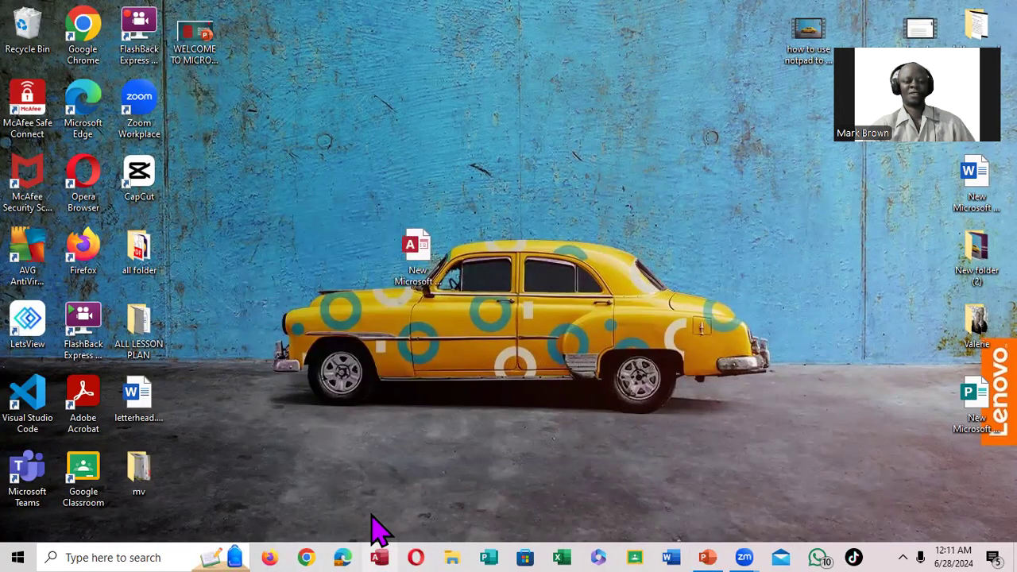
pyautogui.click(379, 557)
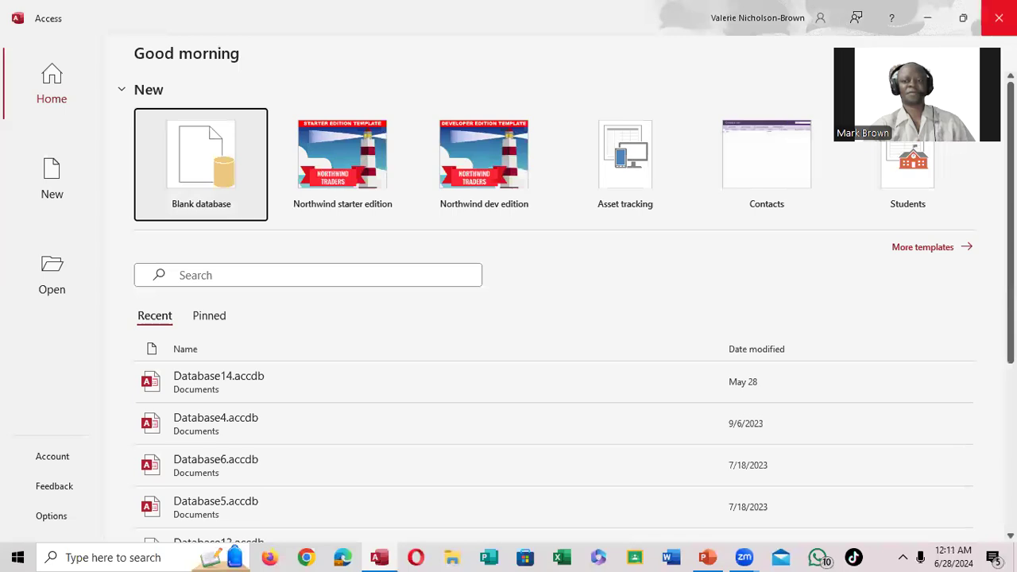
pyautogui.click(999, 18)
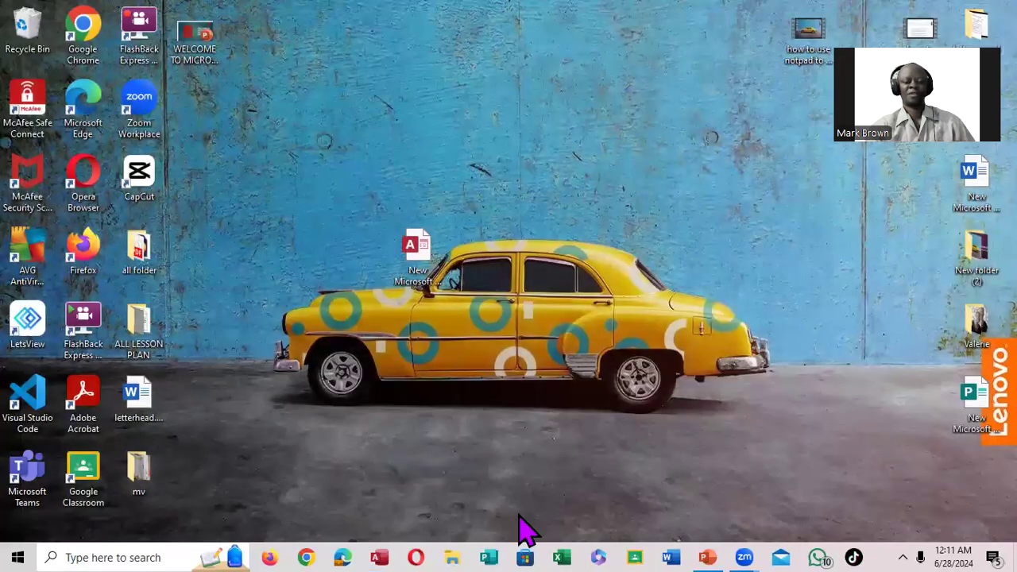
# Step: Switch to the PowerPoint presentation, enlarge slide 2 to 100% to read the Access lesson outline, and minimize the window
pyautogui.click(707, 554)
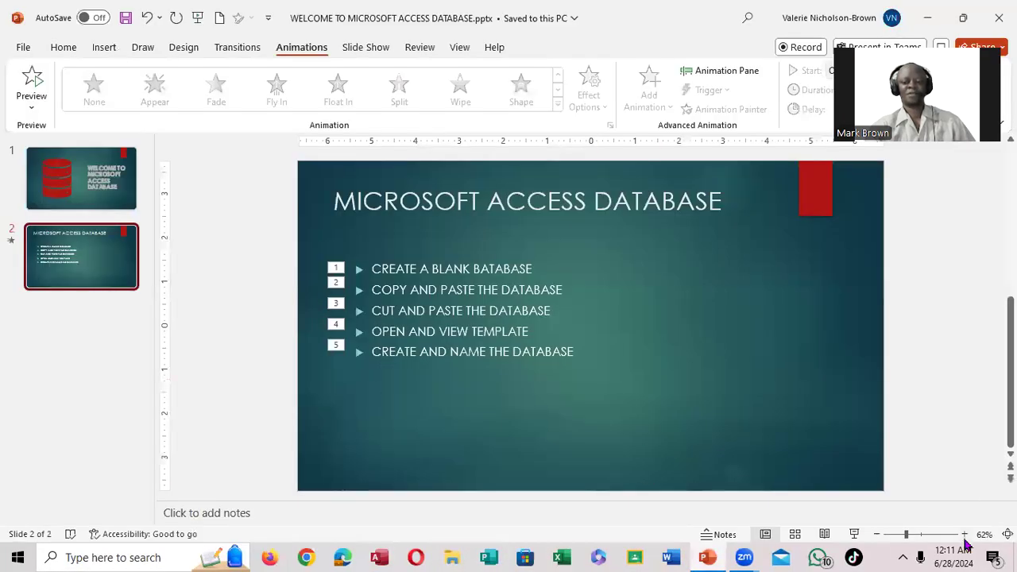
pyautogui.click(965, 536)
pyautogui.click(965, 537)
pyautogui.click(965, 537)
pyautogui.click(965, 537)
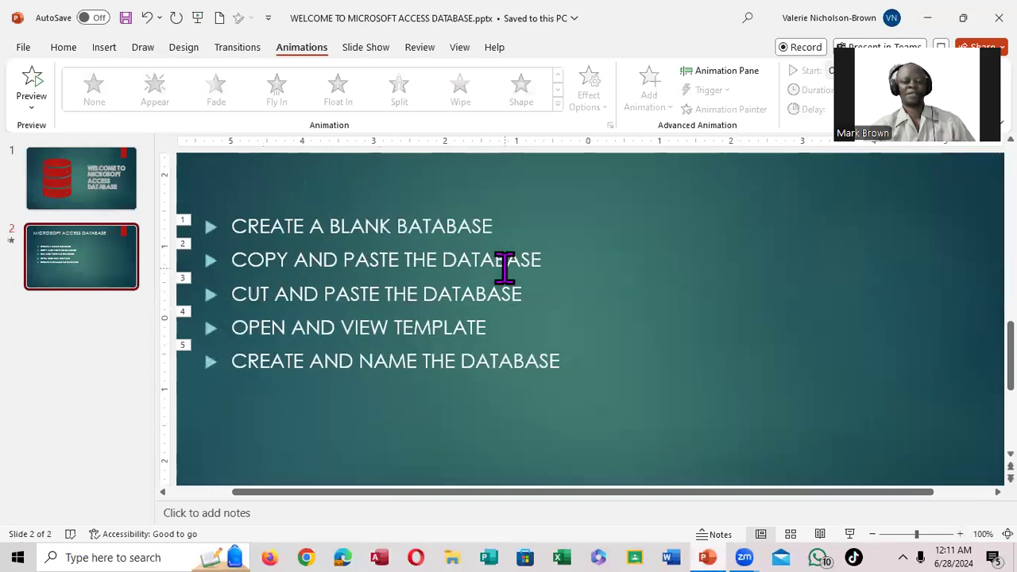
pyautogui.click(929, 18)
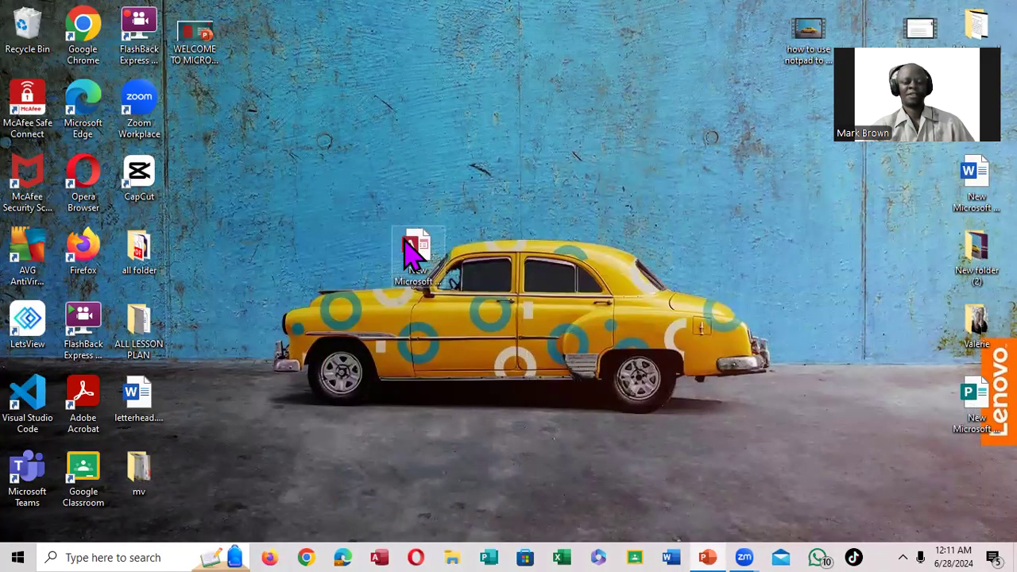
# Step: Copy the New Microsoft Access Database file and paste a duplicate above it in the upper part of the desktop
pyautogui.click(410, 251)
pyautogui.rightClick(409, 252)
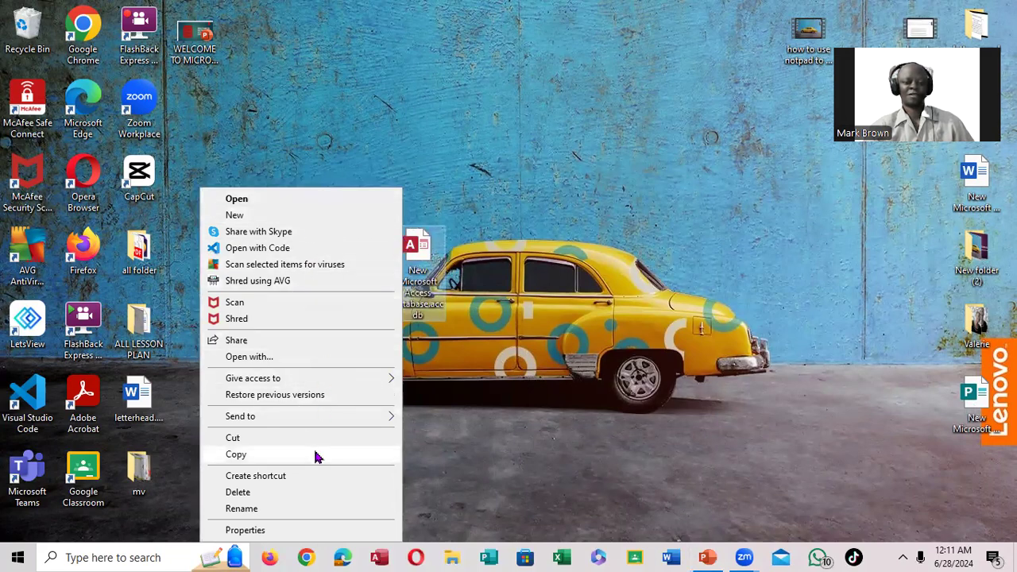
pyautogui.click(237, 454)
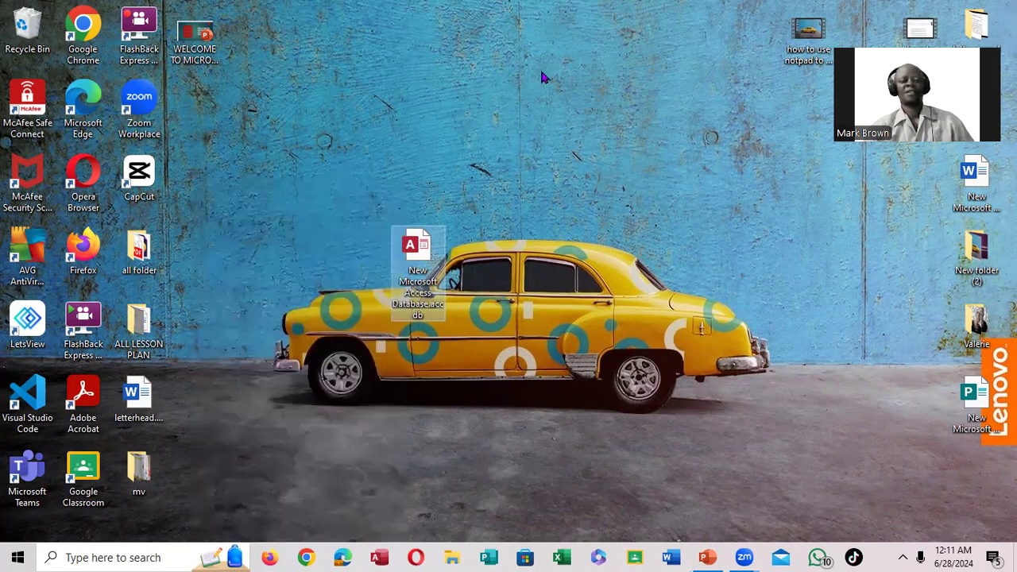
pyautogui.rightClick(415, 52)
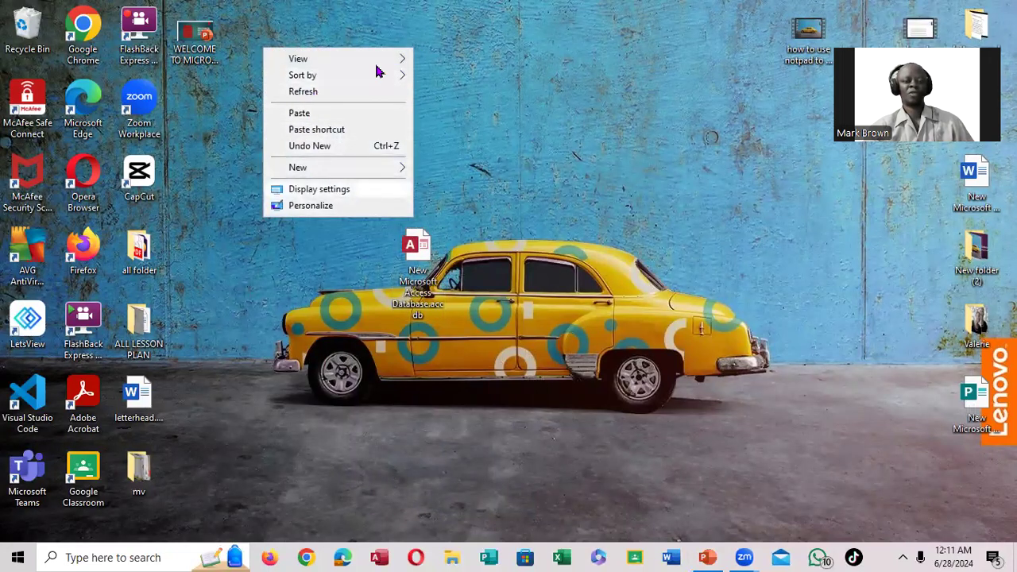
pyautogui.click(301, 116)
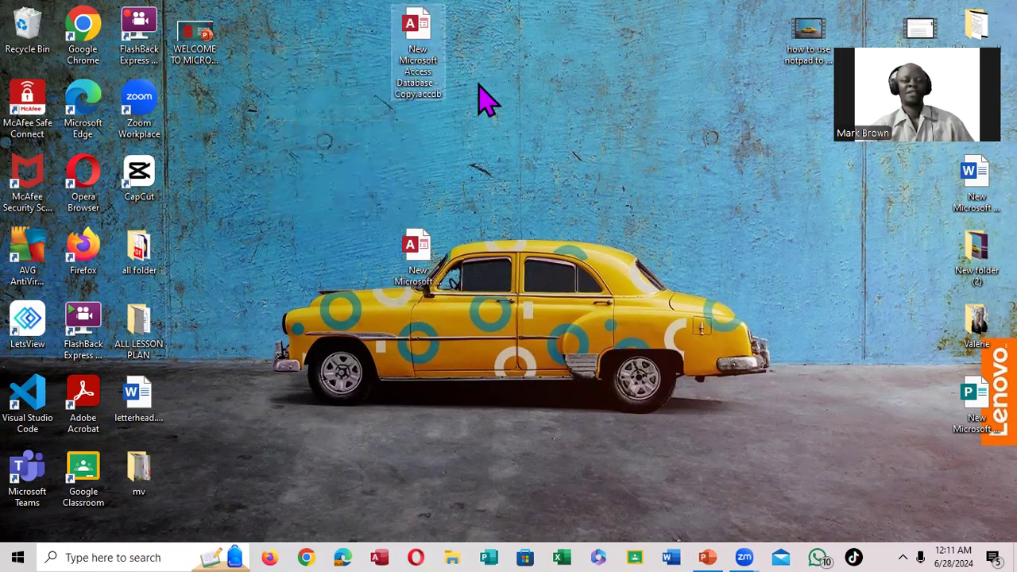
# Step: Copy the original Access database file again and paste a second duplicate onto the desktop
pyautogui.click(422, 265)
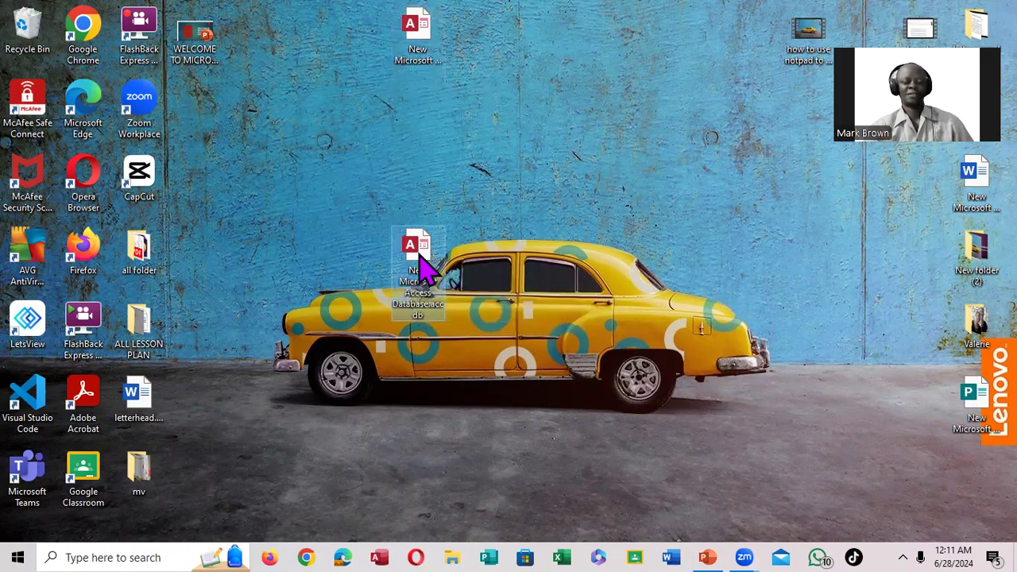
pyautogui.rightClick(422, 265)
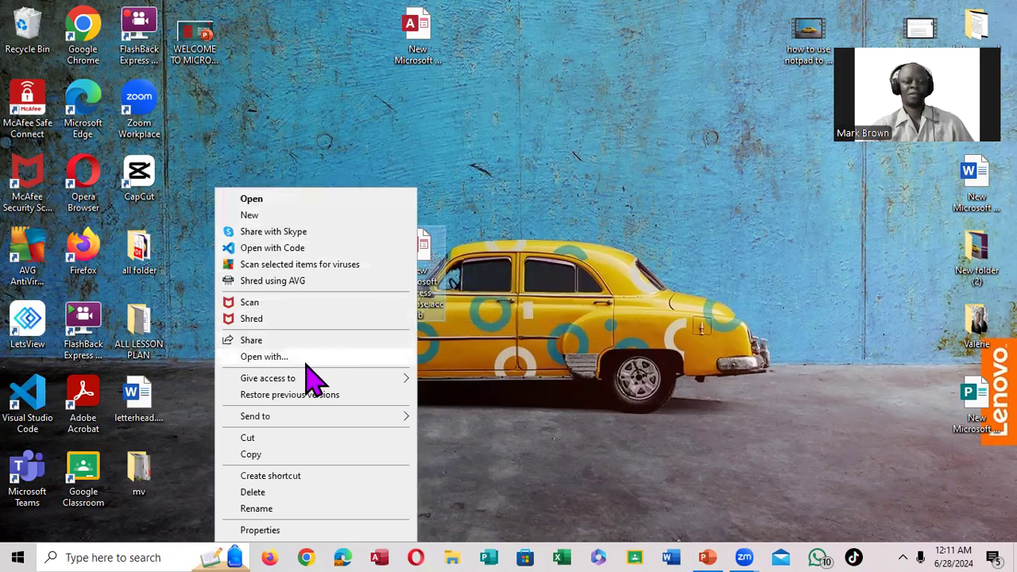
pyautogui.click(256, 461)
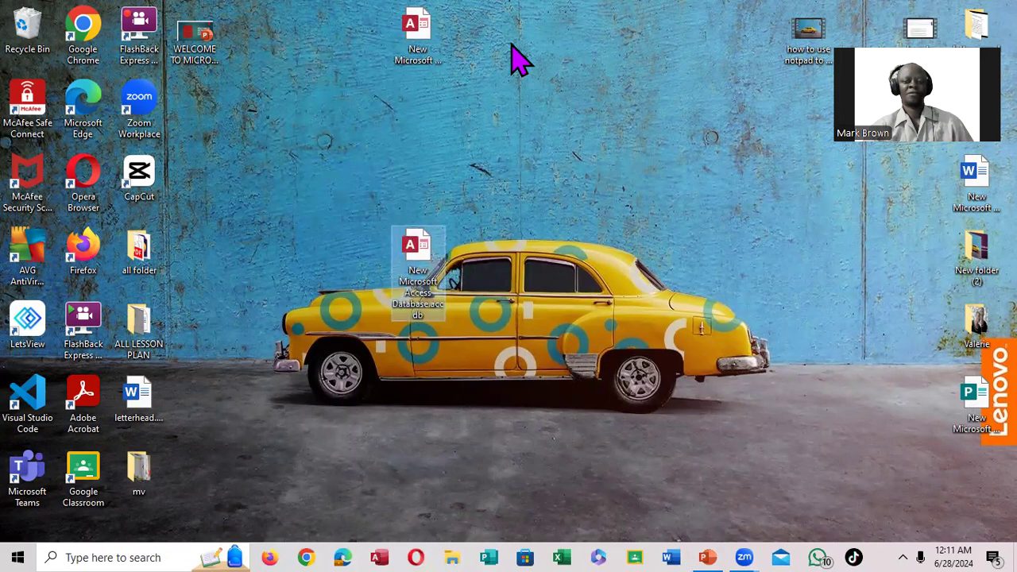
pyautogui.rightClick(356, 40)
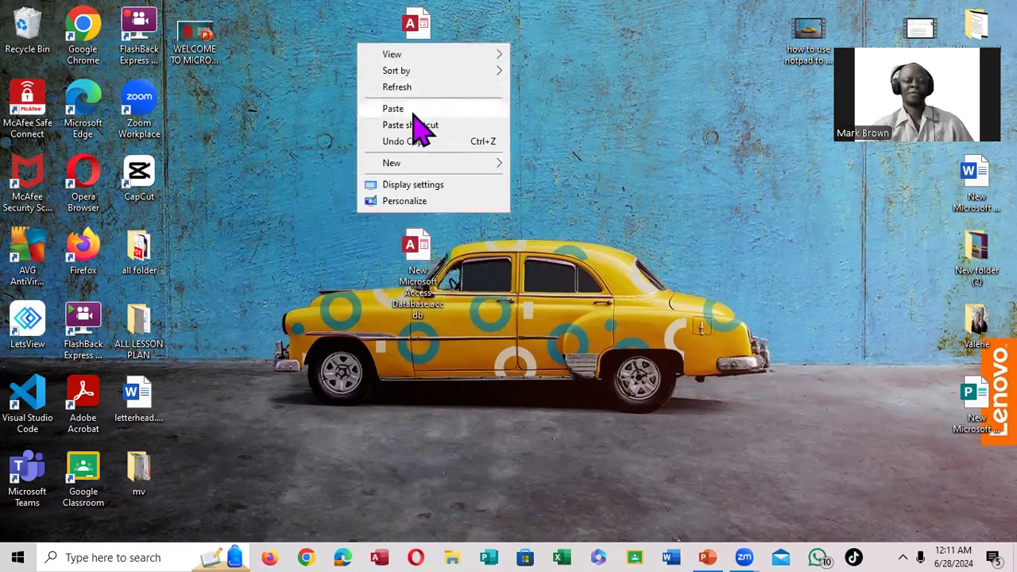
pyautogui.click(413, 109)
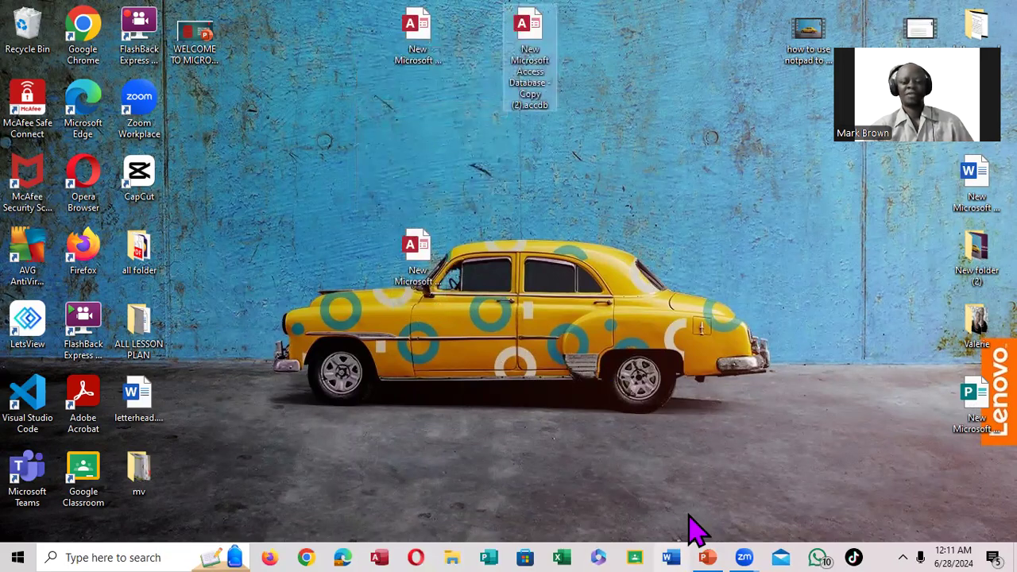
# Step: Check the outline in PowerPoint, and cut and paste the original Access database file into the desktop's top row beside its two copies
pyautogui.click(705, 543)
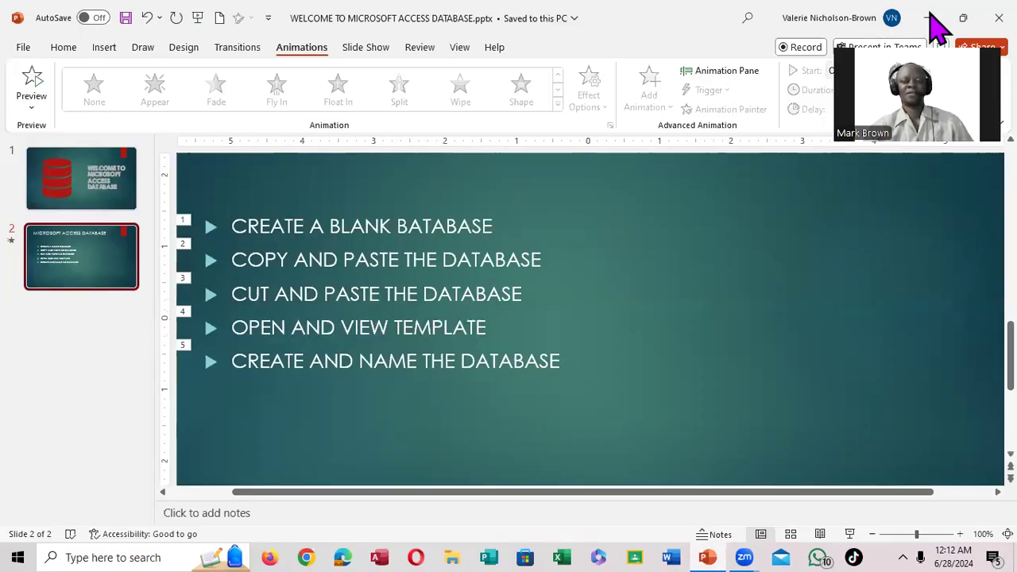
pyautogui.click(928, 17)
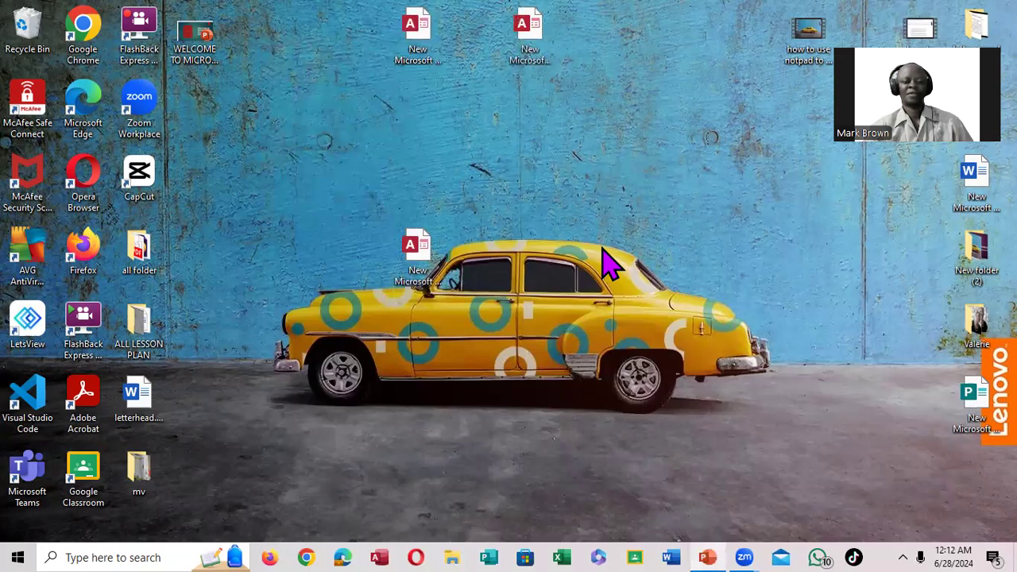
pyautogui.click(411, 265)
pyautogui.rightClick(408, 259)
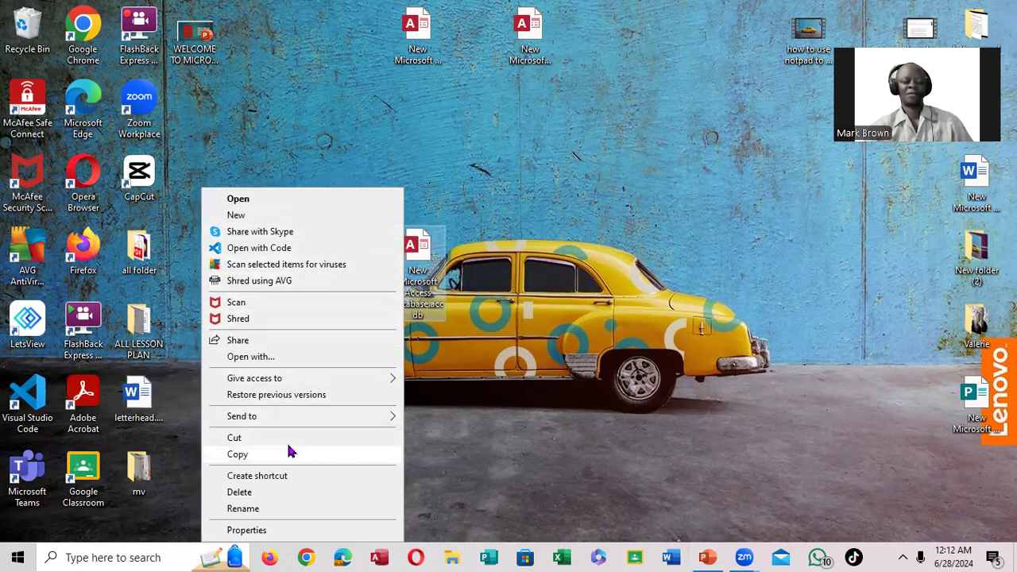
pyautogui.click(244, 442)
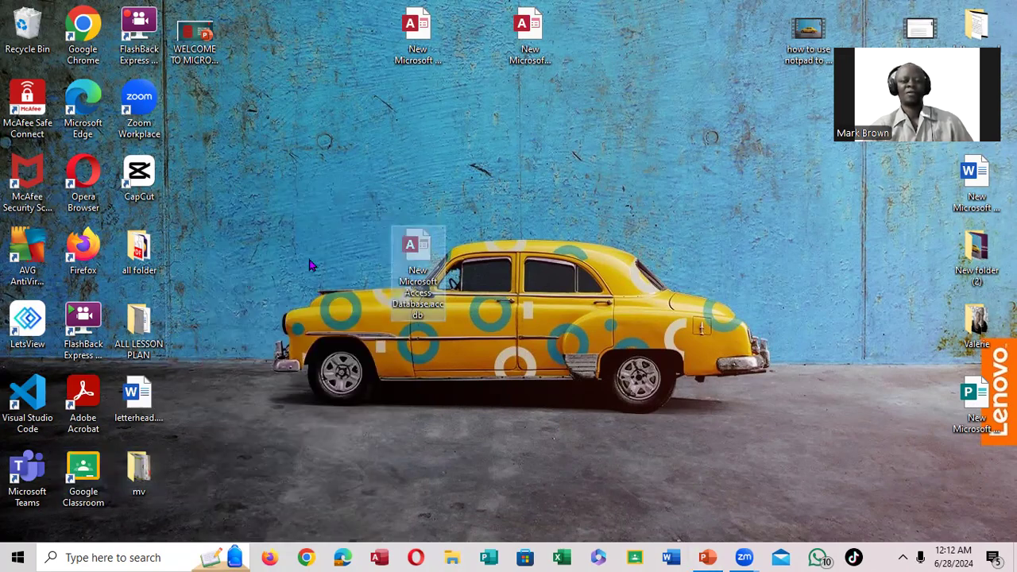
pyautogui.rightClick(630, 41)
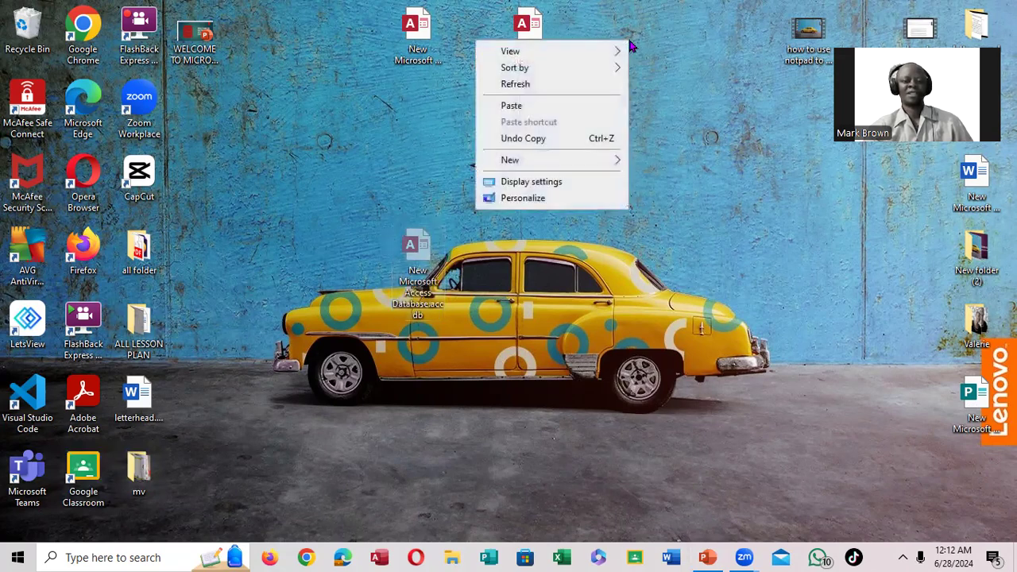
pyautogui.click(512, 107)
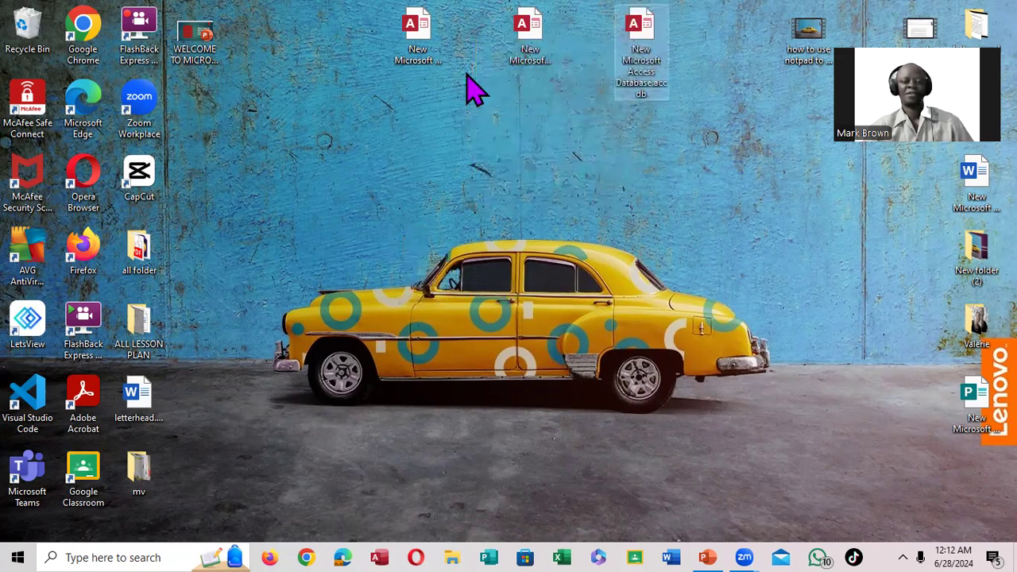
# Step: Cut the "New Microsoft Access Database - Copy" file and paste it near the front of the car on the desktop
pyautogui.rightClick(416, 35)
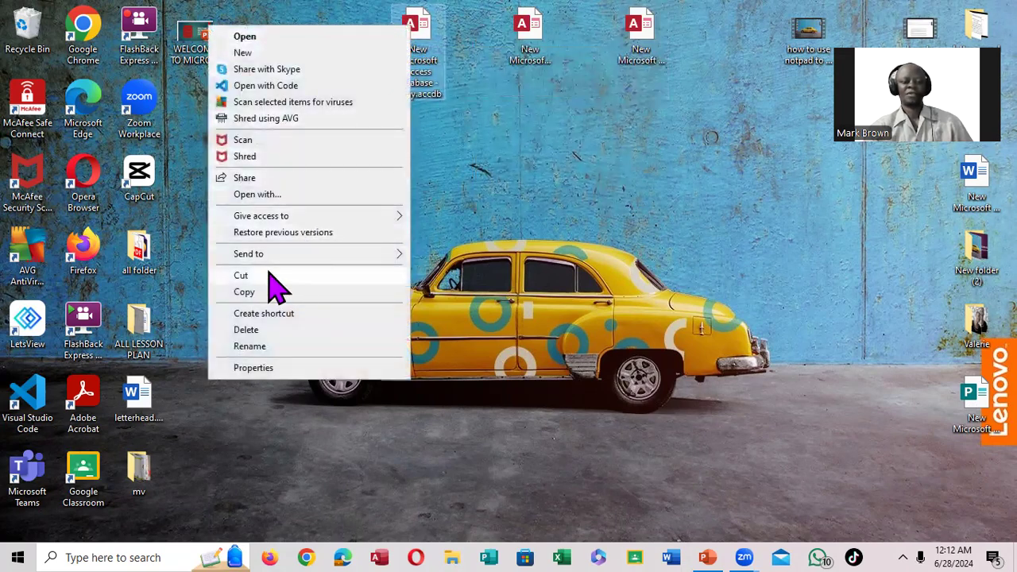
pyautogui.click(242, 277)
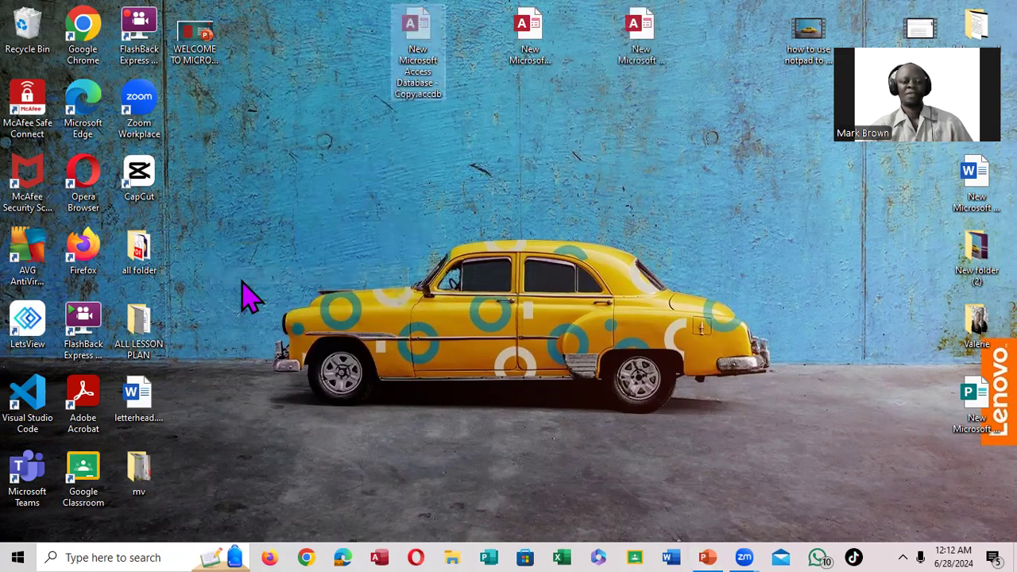
pyautogui.rightClick(302, 322)
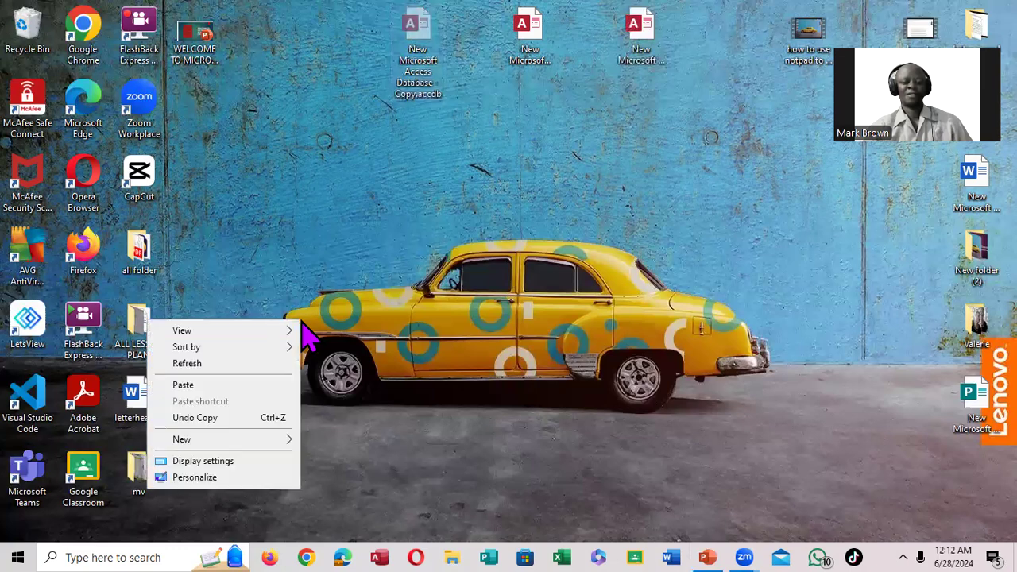
pyautogui.click(184, 385)
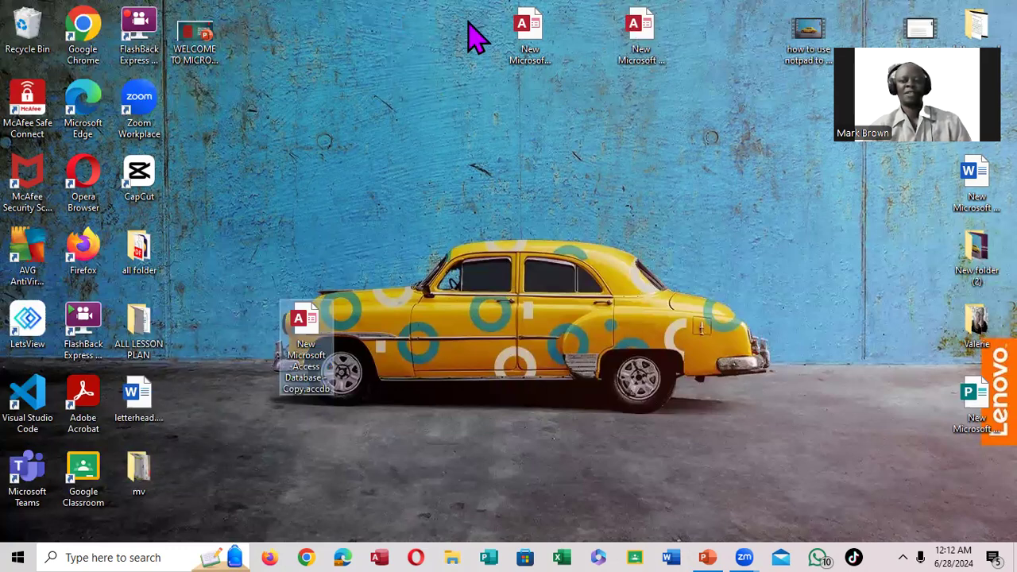
# Step: Select the two Access database files remaining in the top row and move them together by cut and paste beside the relocated copy
pyautogui.moveTo(469, 24); pyautogui.dragTo(678, 102)
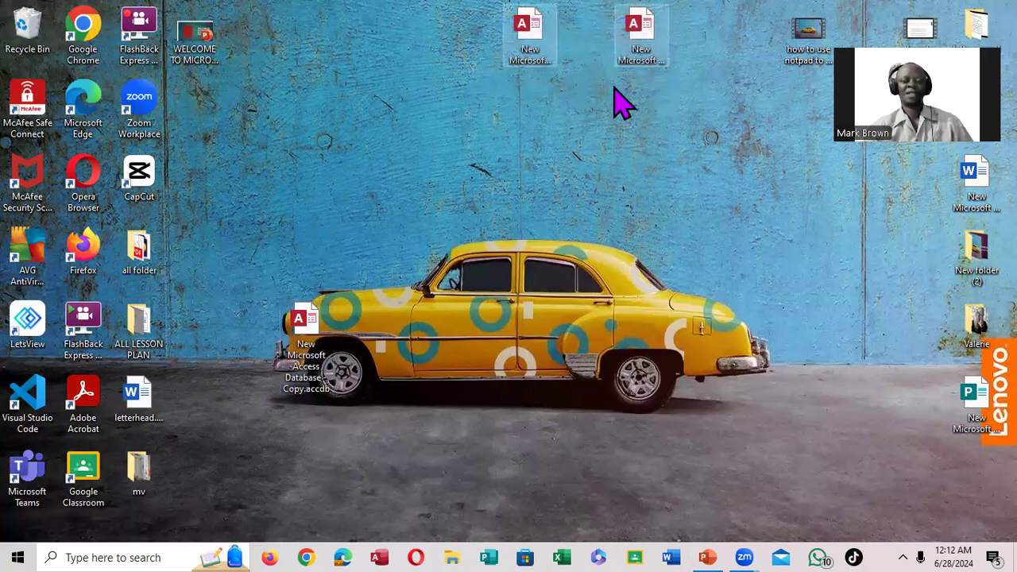
pyautogui.rightClick(534, 59)
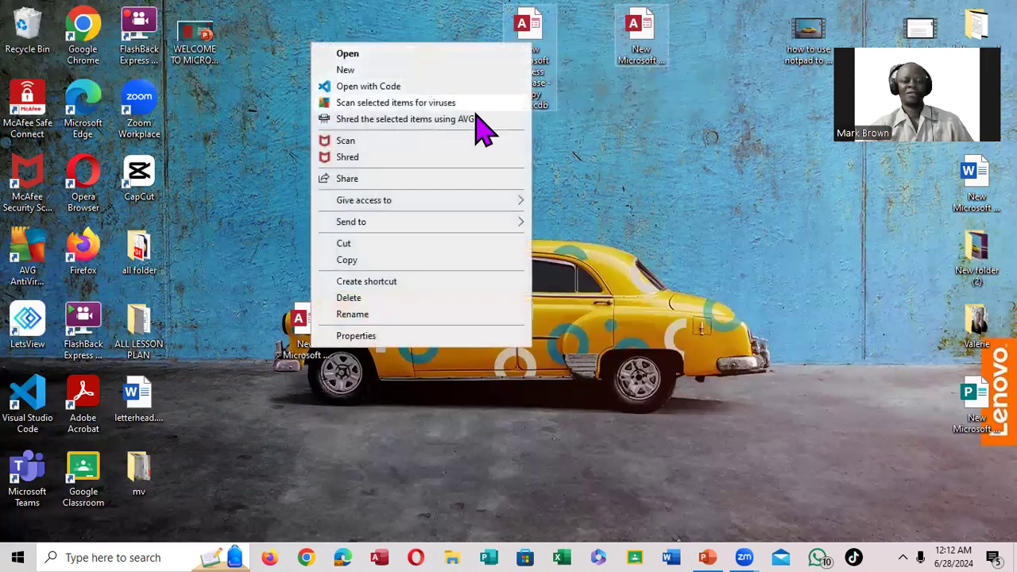
pyautogui.click(350, 245)
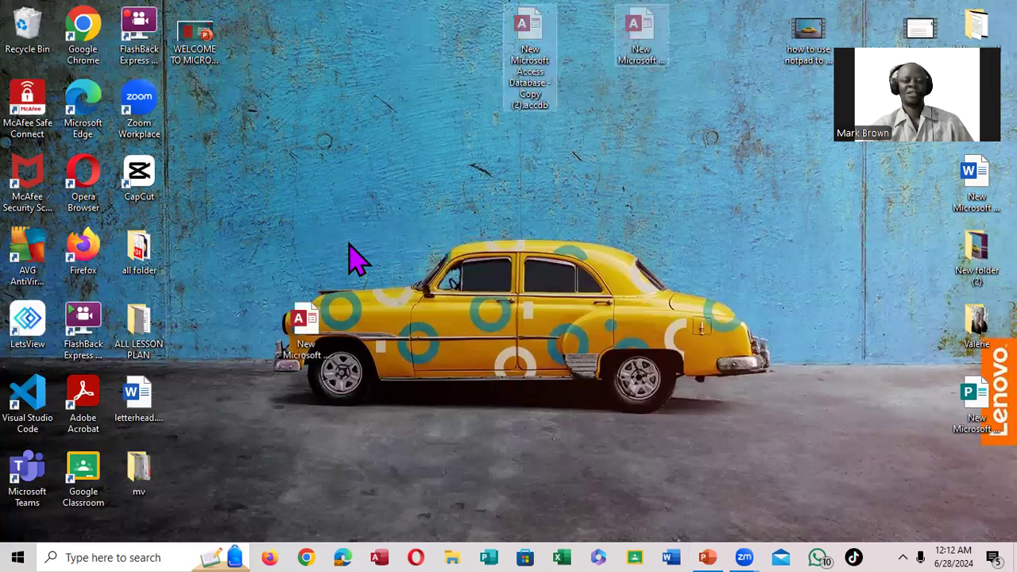
pyautogui.rightClick(366, 336)
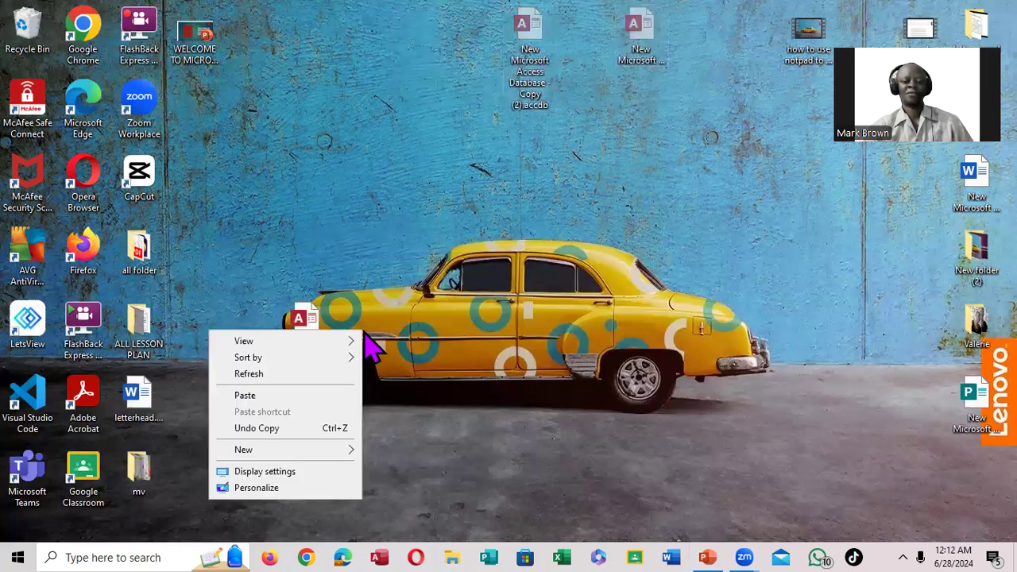
pyautogui.click(247, 396)
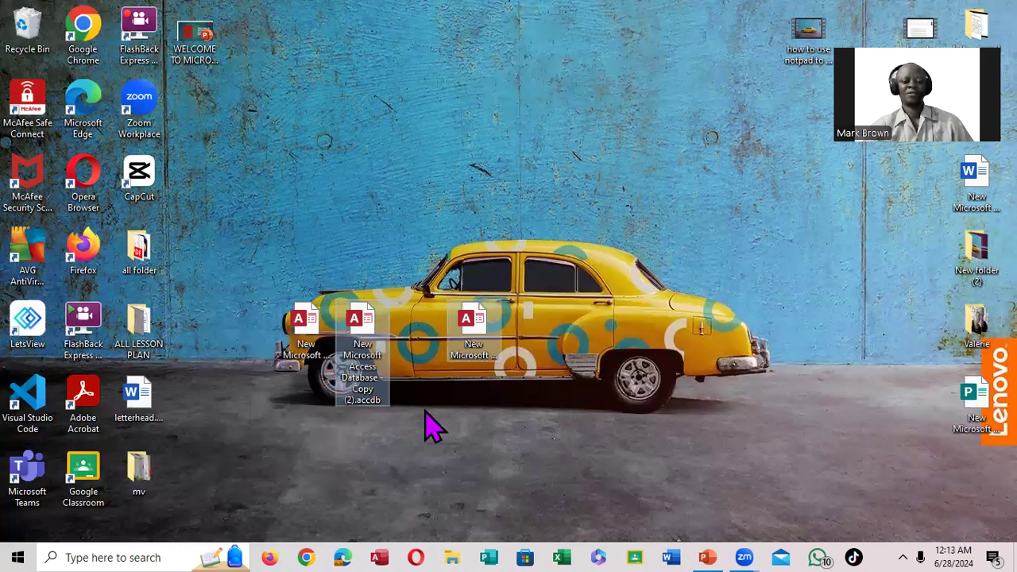
# Step: Review the lesson outline on slide 2 in PowerPoint and minimize the presentation
pyautogui.click(707, 557)
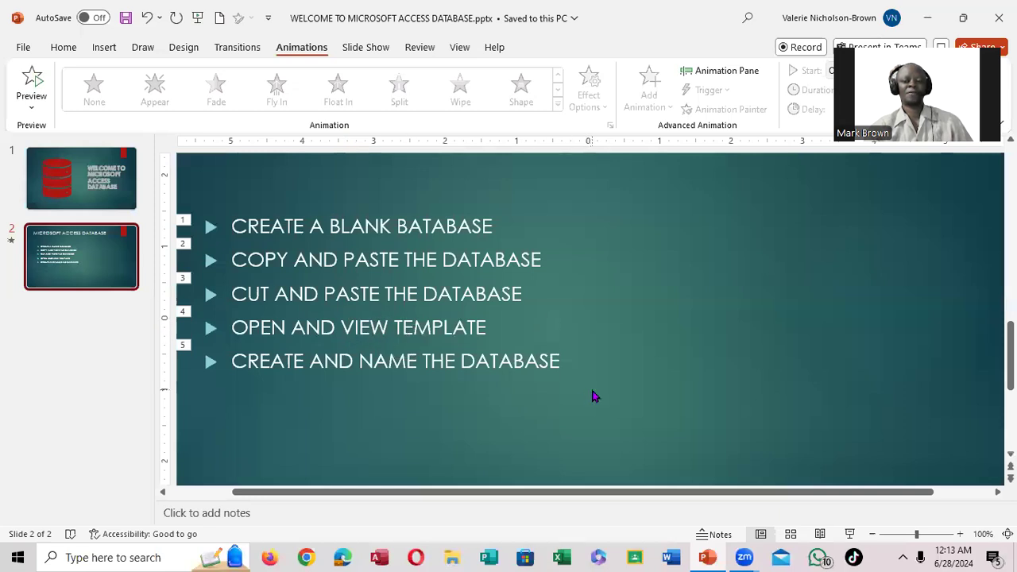
pyautogui.click(929, 19)
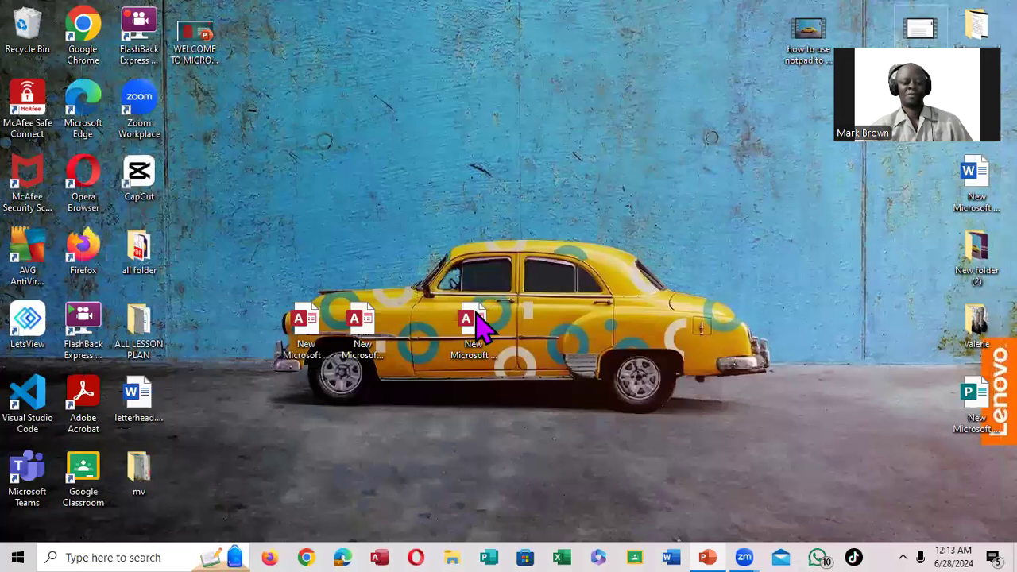
# Step: Move the two selected Access database files together from the car up to the wall above it and deselect them
pyautogui.moveTo(481, 325); pyautogui.dragTo(482, 173)
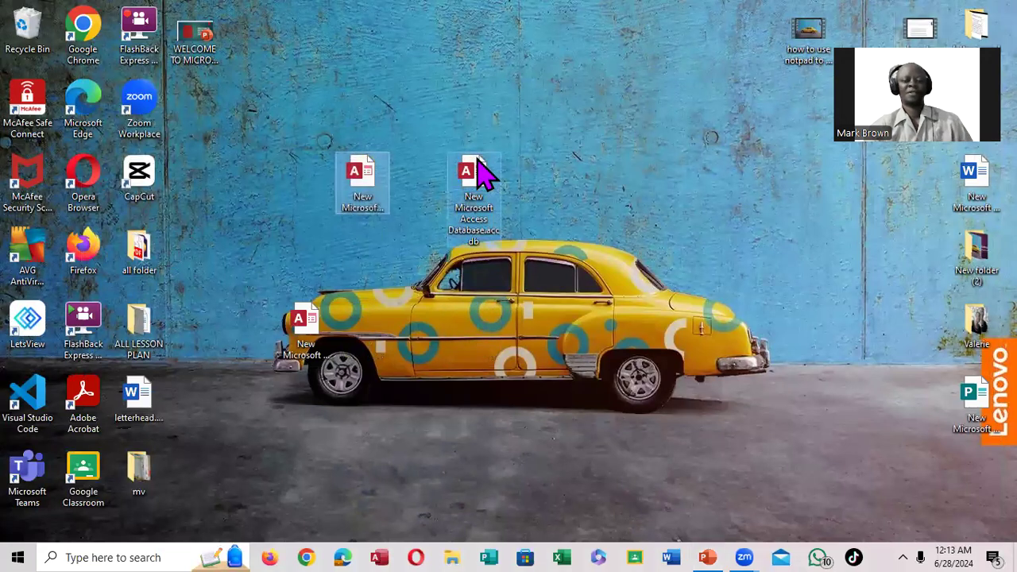
pyautogui.click(539, 166)
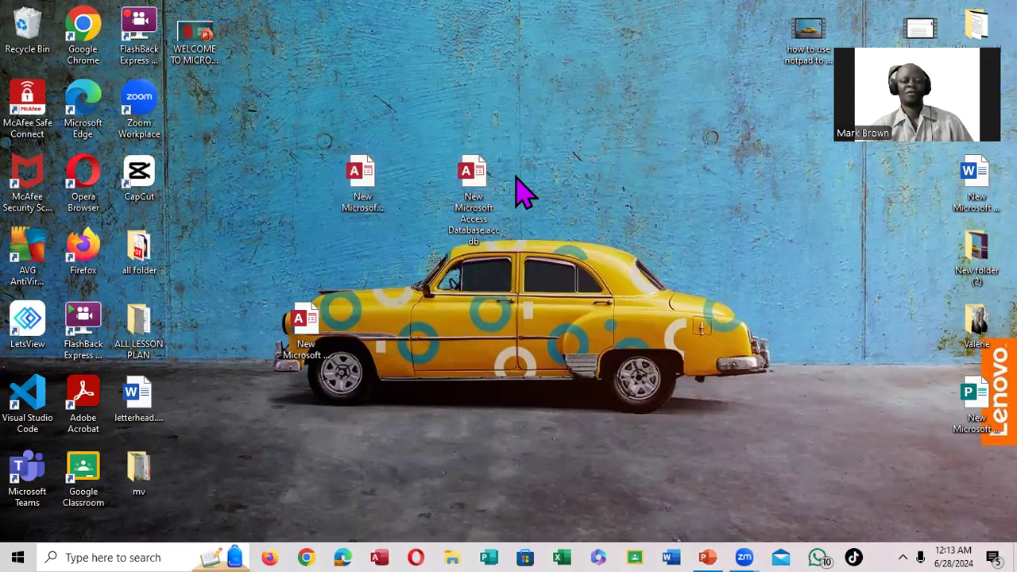
# Step: Open the original New Microsoft Access Database.accdb file from the desktop and close it again, three times in a row
pyautogui.rightClick(469, 183)
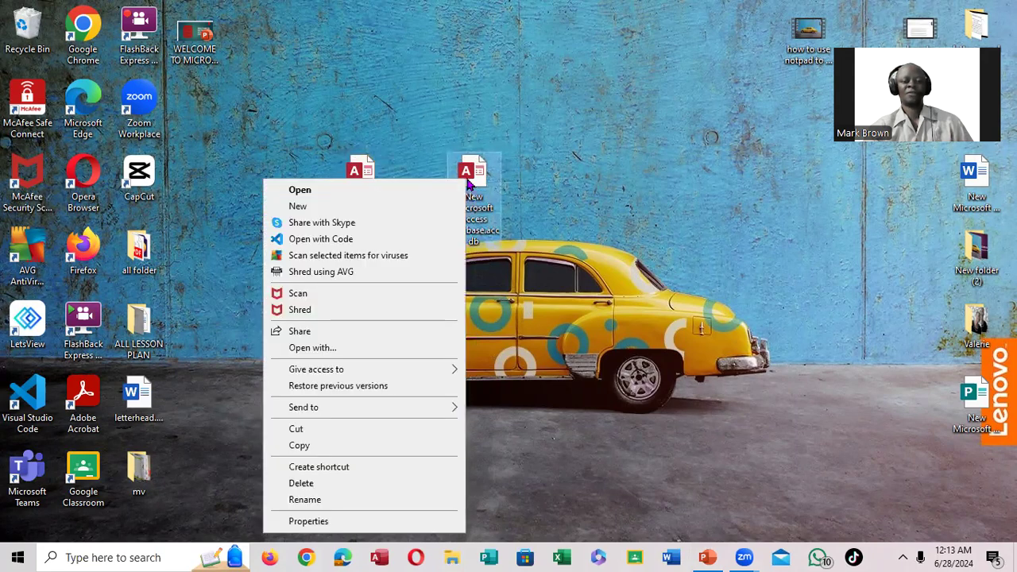
pyautogui.click(317, 195)
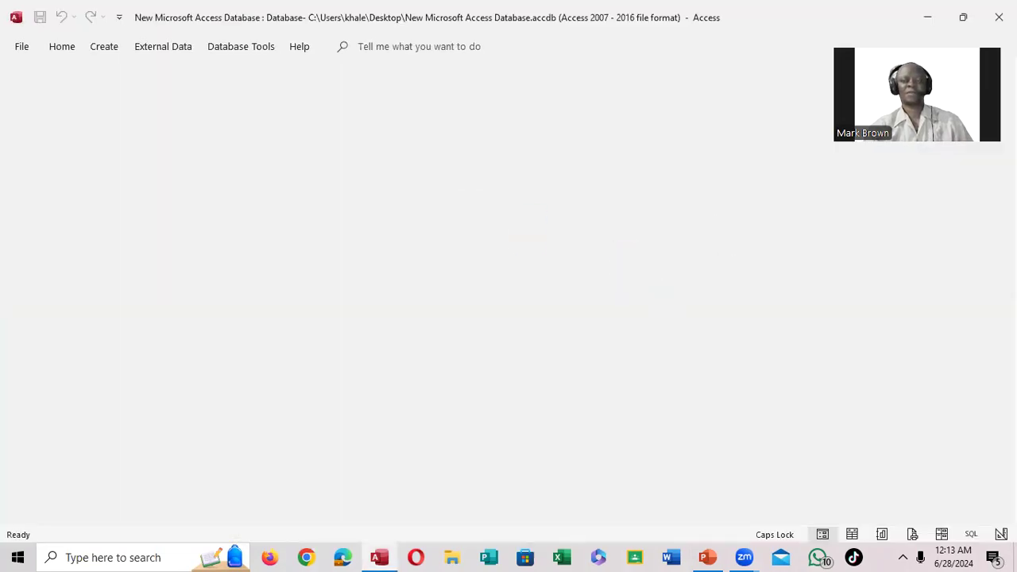
pyautogui.click(999, 17)
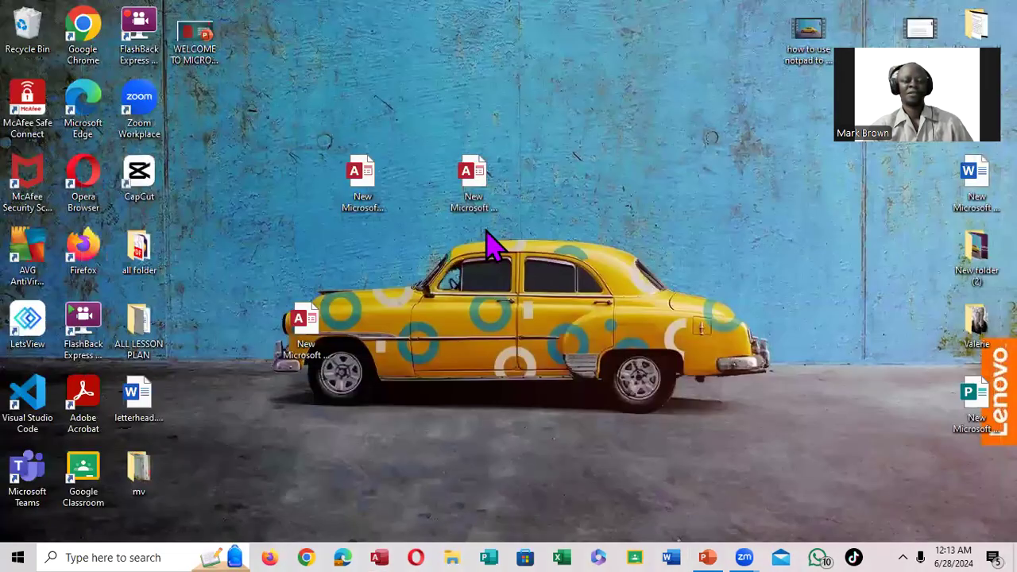
pyautogui.click(469, 205)
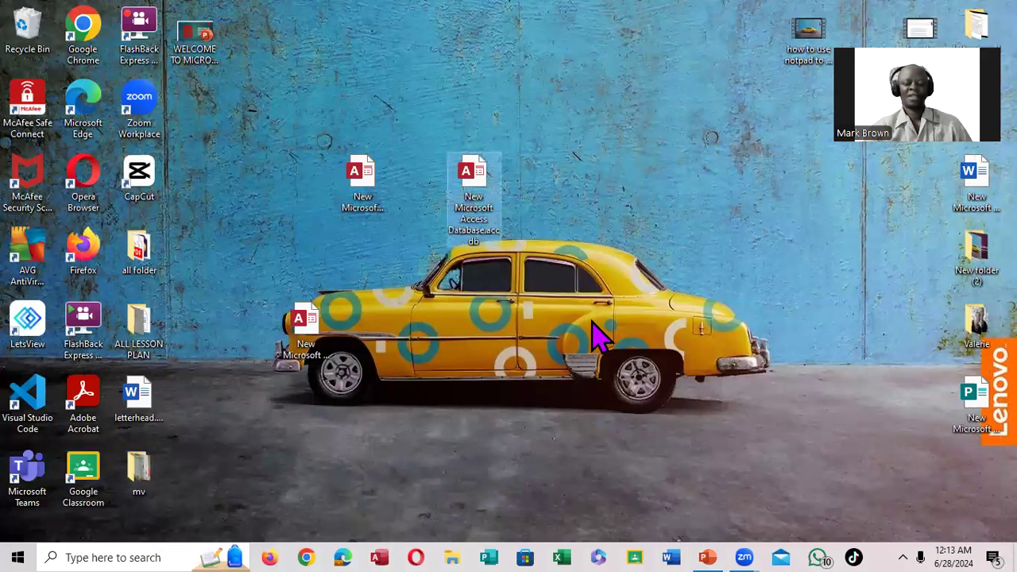
pyautogui.press('Return')
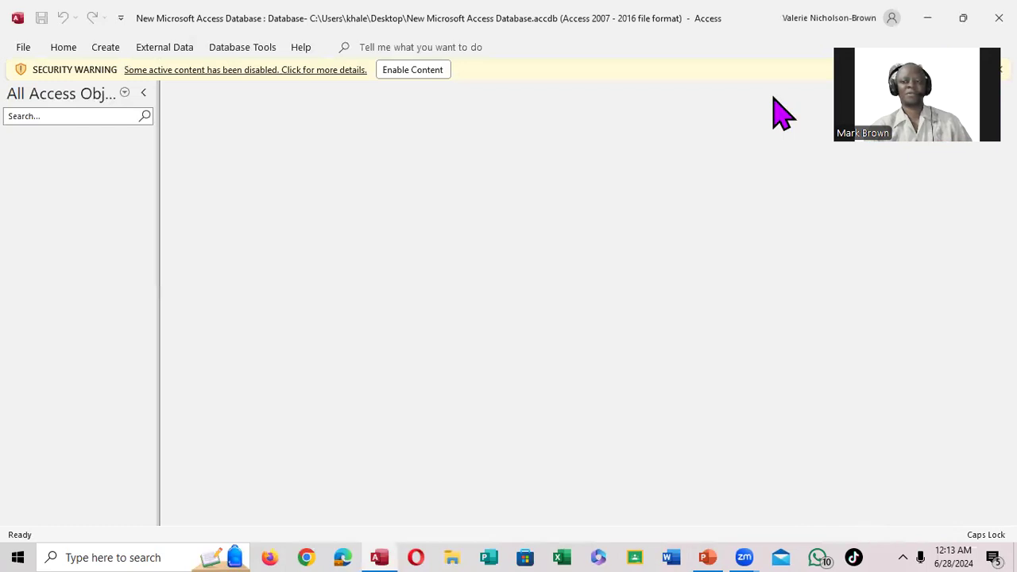
pyautogui.click(413, 70)
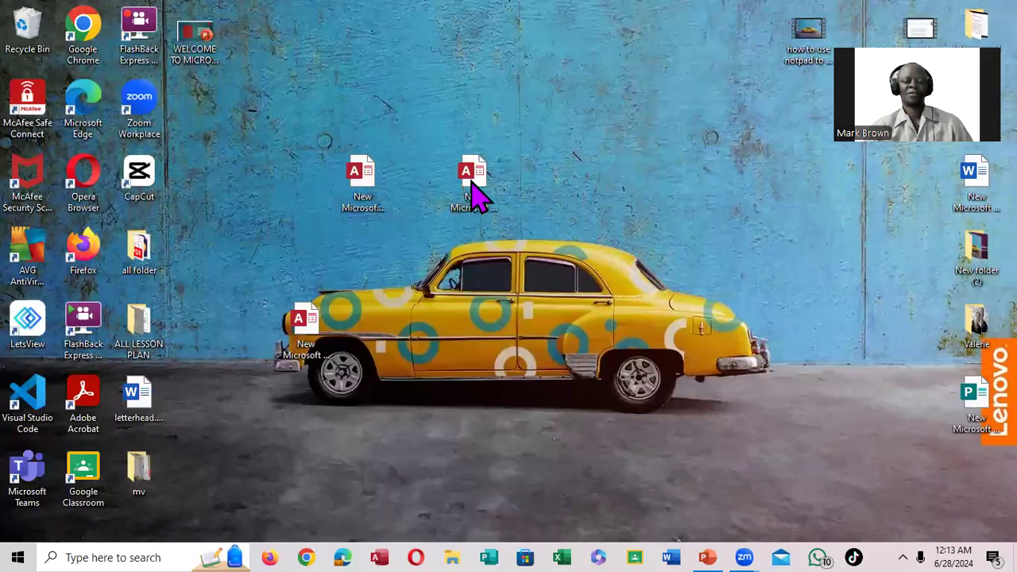
pyautogui.doubleClick(473, 181)
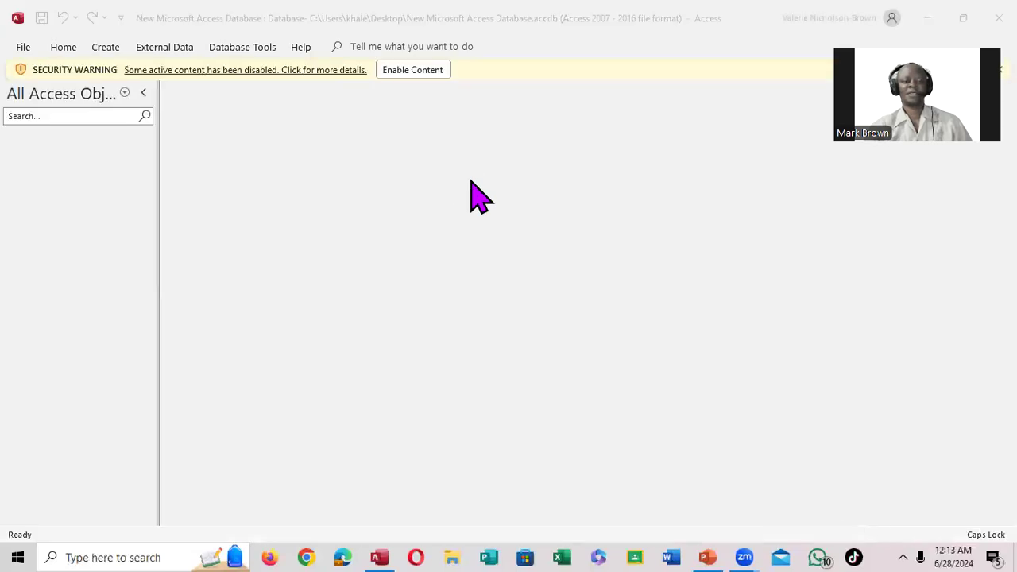
pyautogui.click(999, 17)
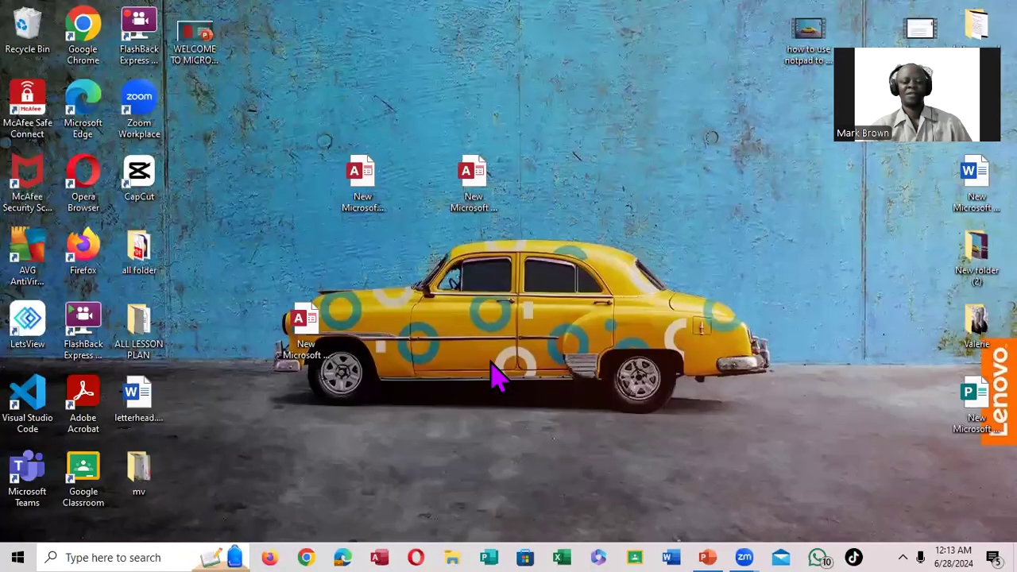
# Step: Launch Access and look through the full list of database templates, from Northwind starter edition down to Bug tracking and back up to Home inventory
pyautogui.click(382, 554)
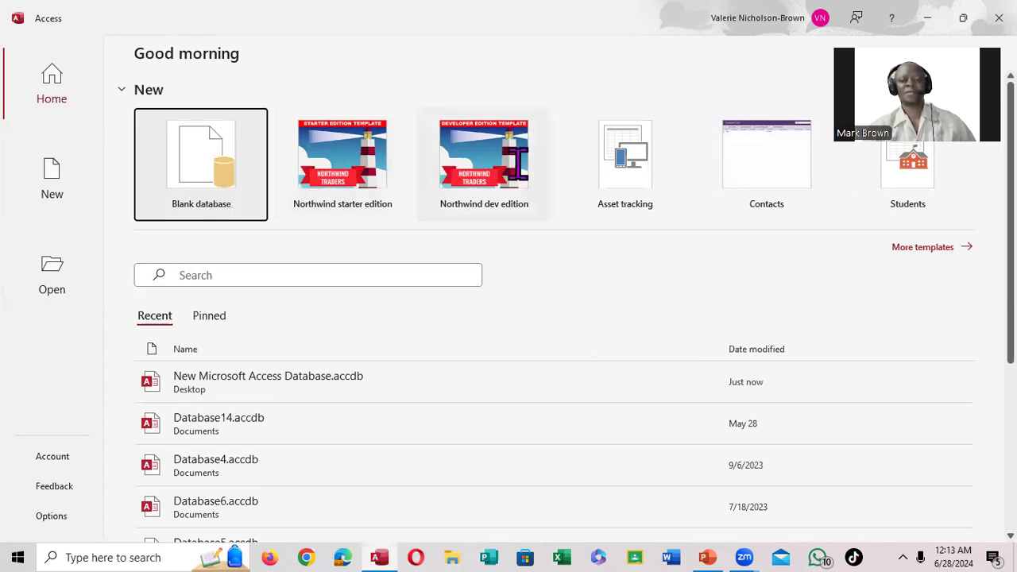
pyautogui.click(923, 247)
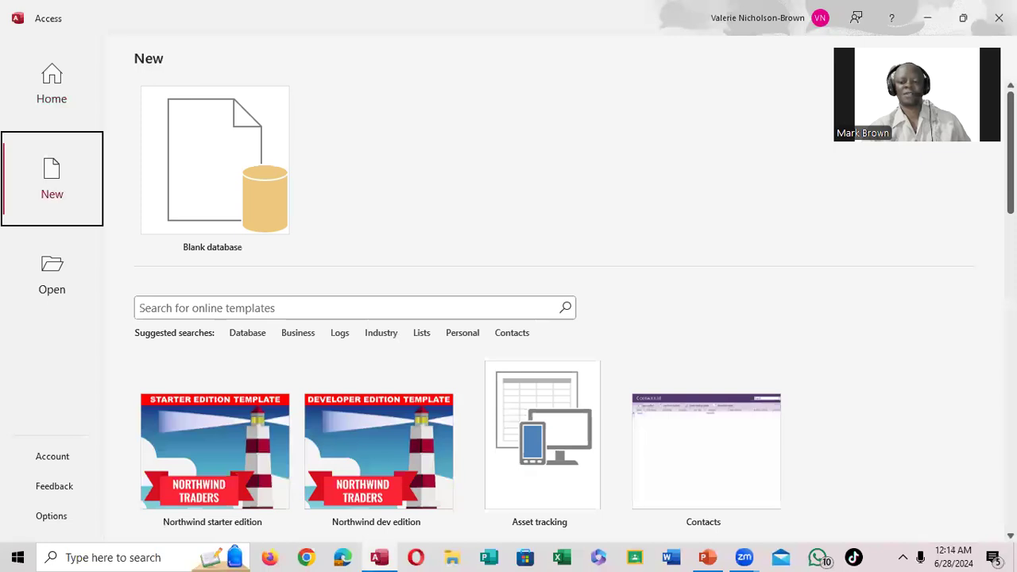
pyautogui.scroll(-5, 574, 312)
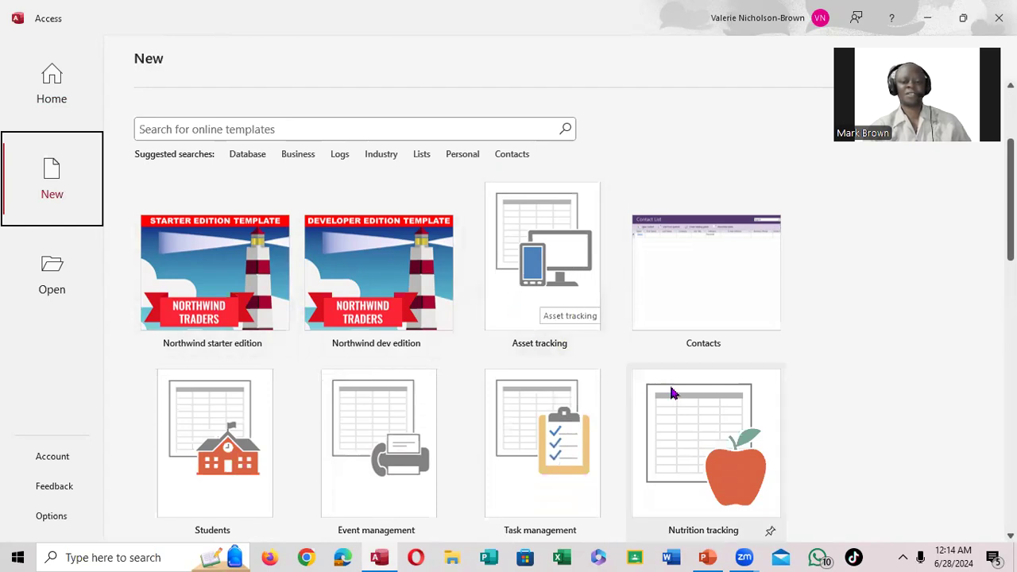
pyautogui.scroll(-3, 509, 318)
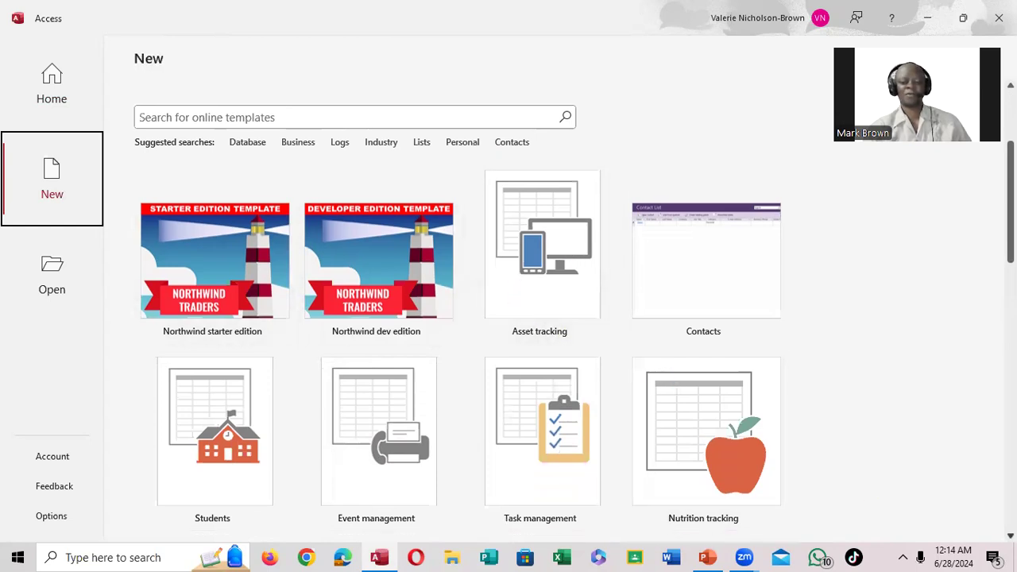
pyautogui.scroll(-1, 509, 318)
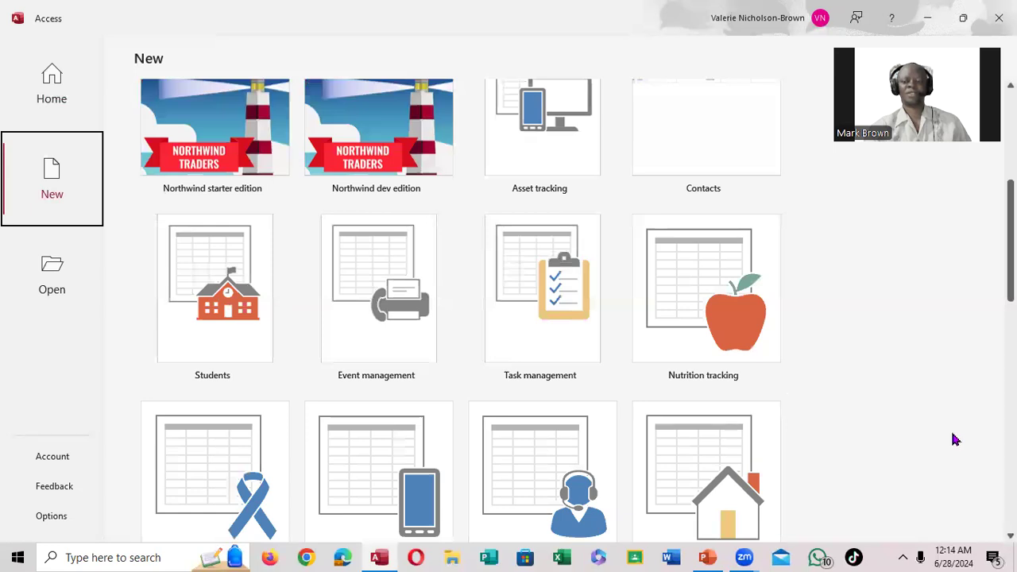
pyautogui.scroll(-3, 578, 310)
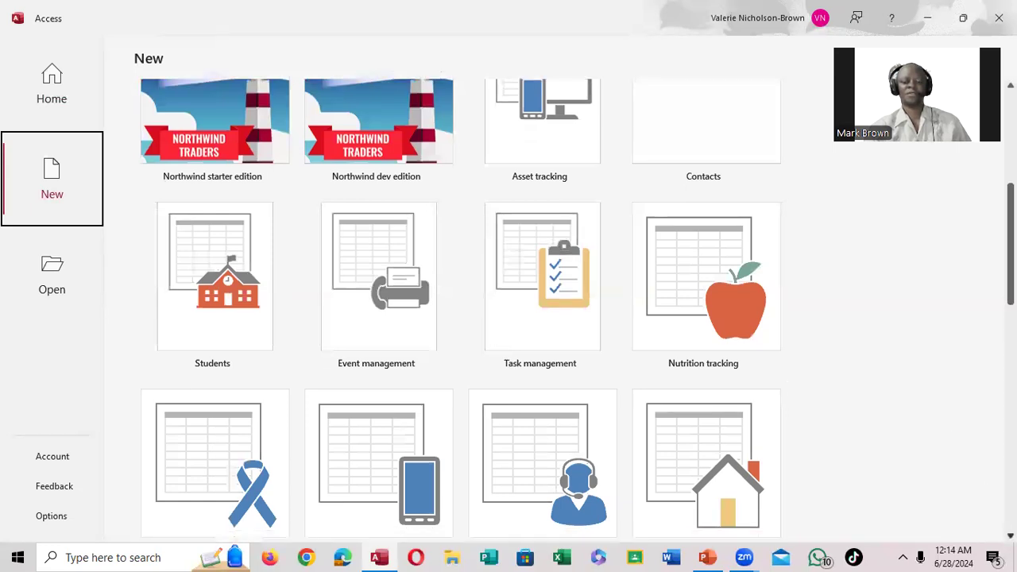
pyautogui.scroll(-3, 578, 310)
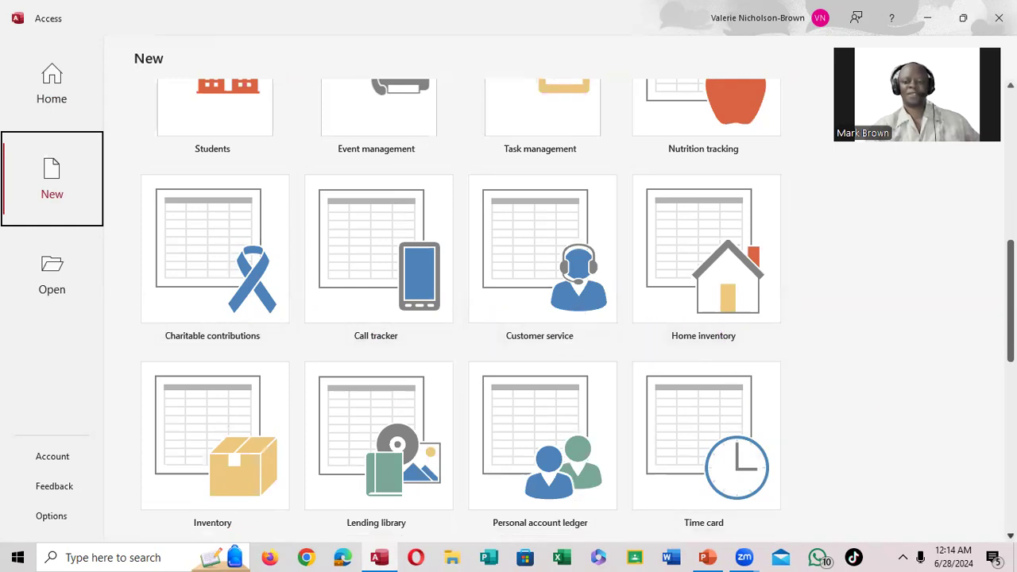
pyautogui.scroll(-3, 461, 310)
pyautogui.scroll(-1, 925, 457)
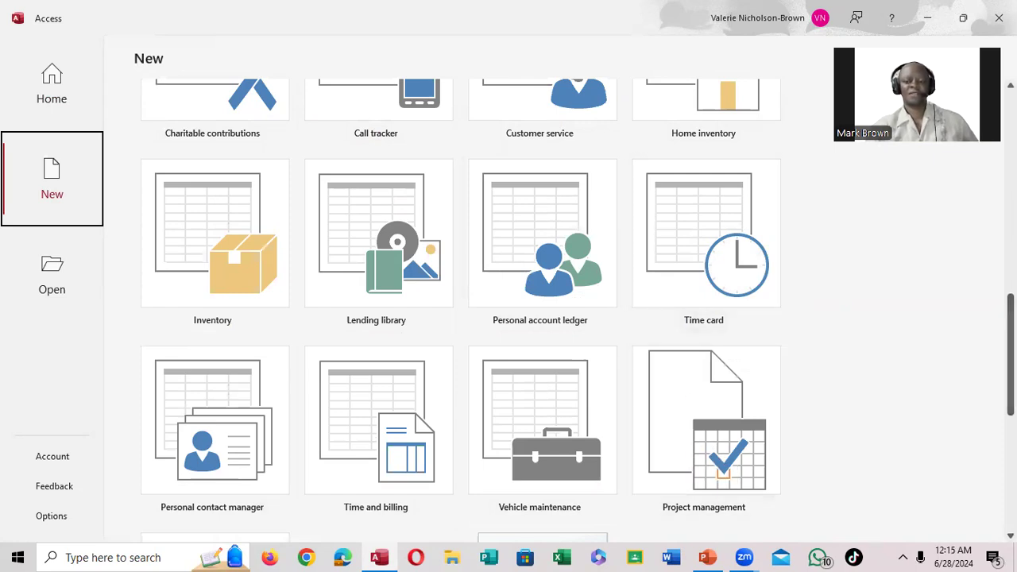
pyautogui.scroll(-5, 752, 427)
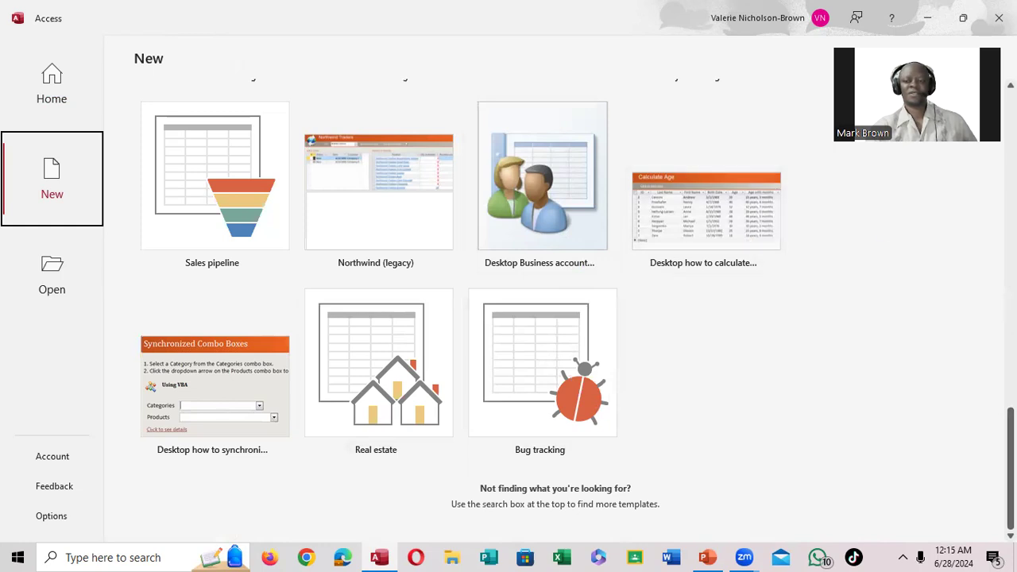
pyautogui.scroll(3, 461, 302)
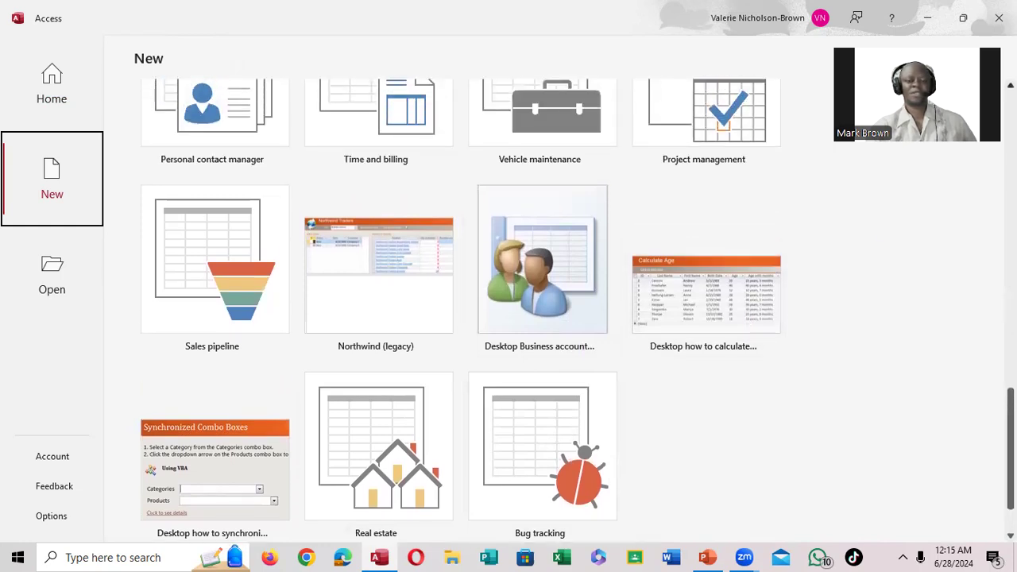
pyautogui.scroll(2, 461, 302)
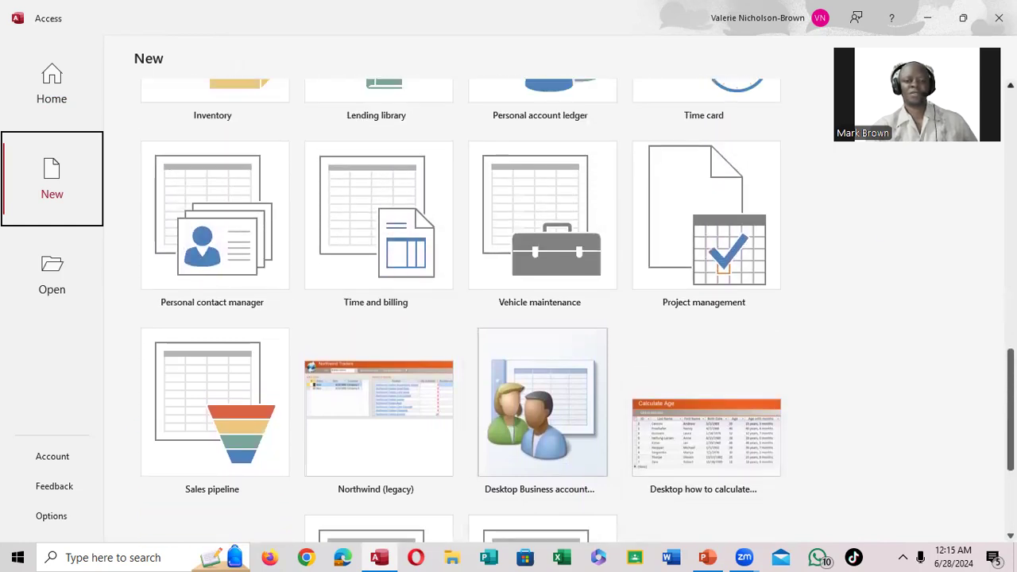
pyautogui.scroll(2, 461, 302)
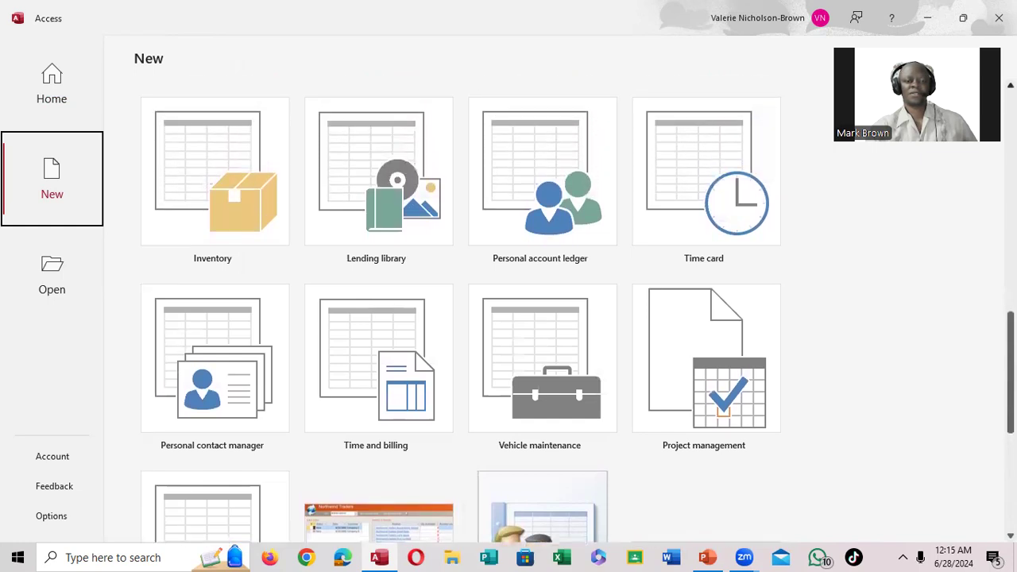
pyautogui.scroll(2, 461, 302)
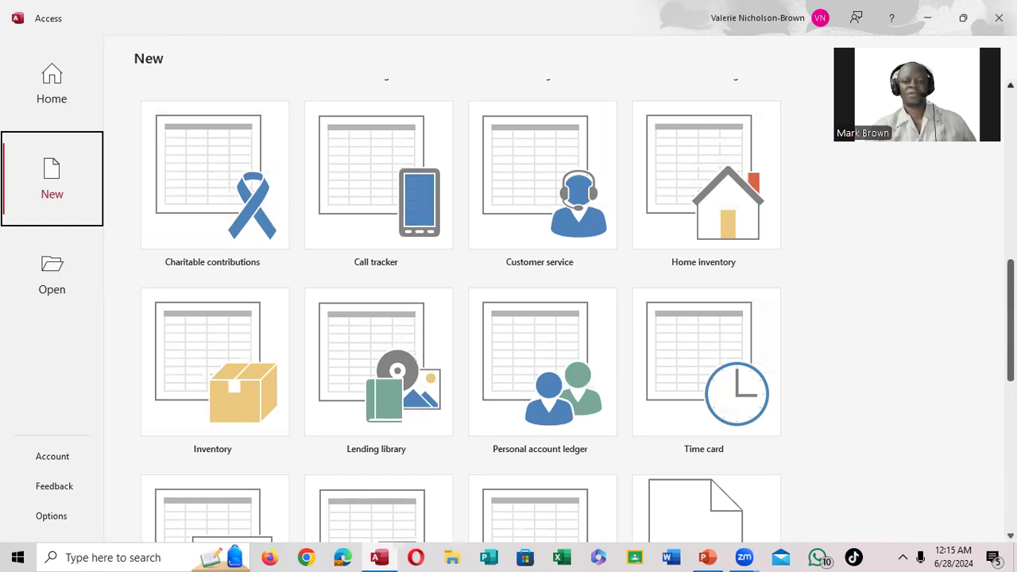
# Step: Preview the Home inventory template, page through the neighbouring template previews back to Nutrition tracking, and return to the Access start page
pyautogui.click(704, 178)
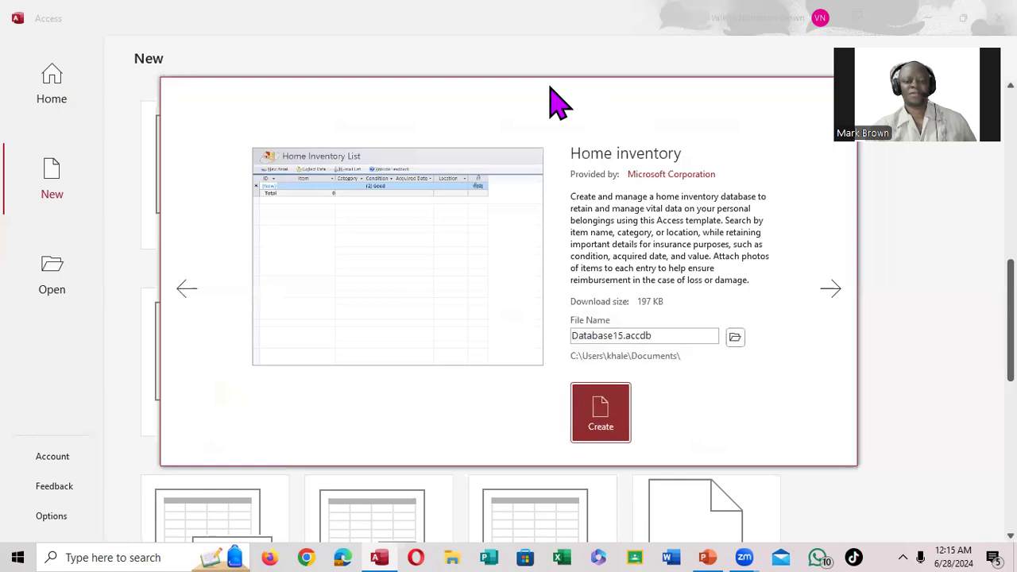
pyautogui.click(832, 293)
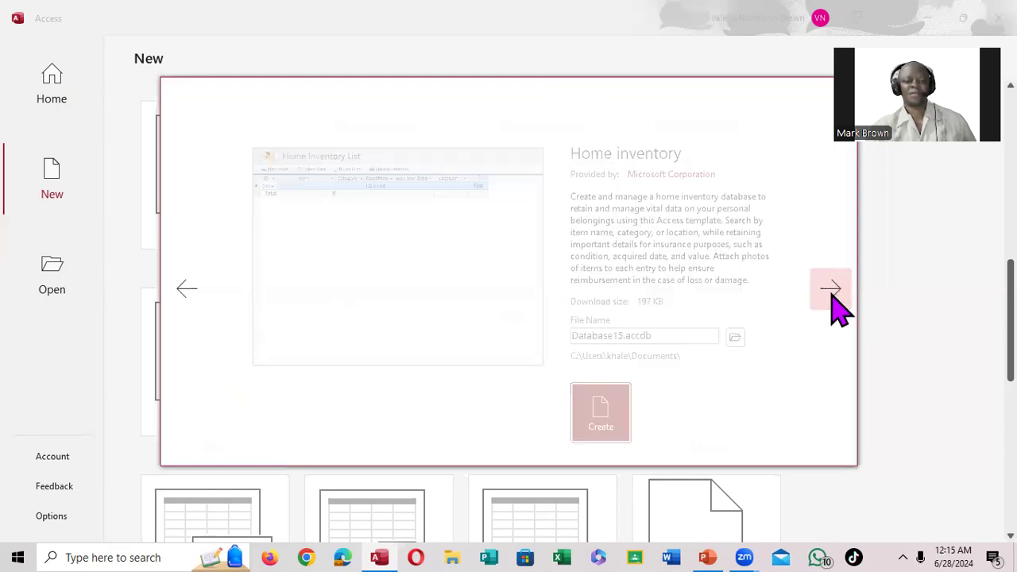
pyautogui.click(183, 296)
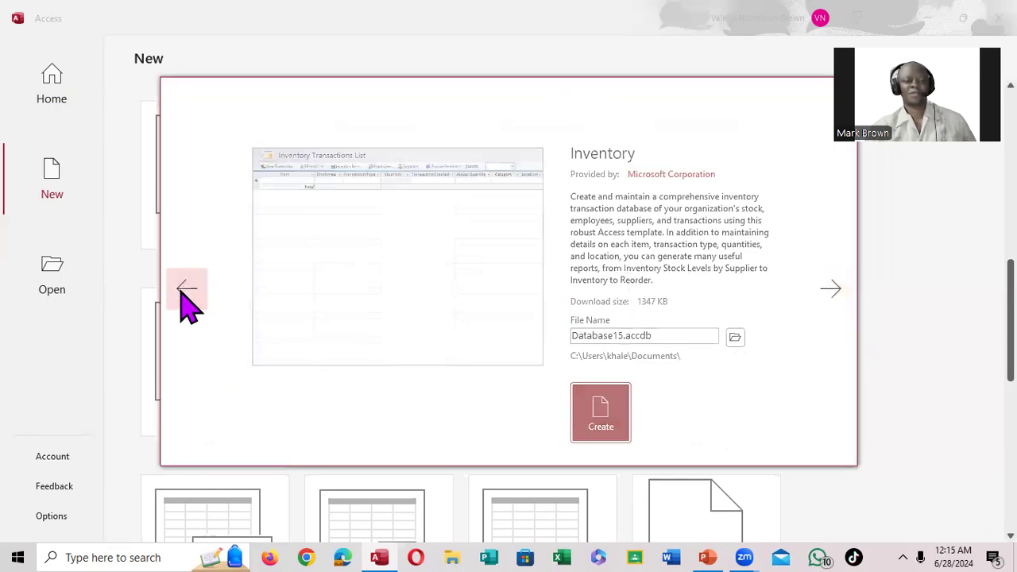
pyautogui.click(183, 296)
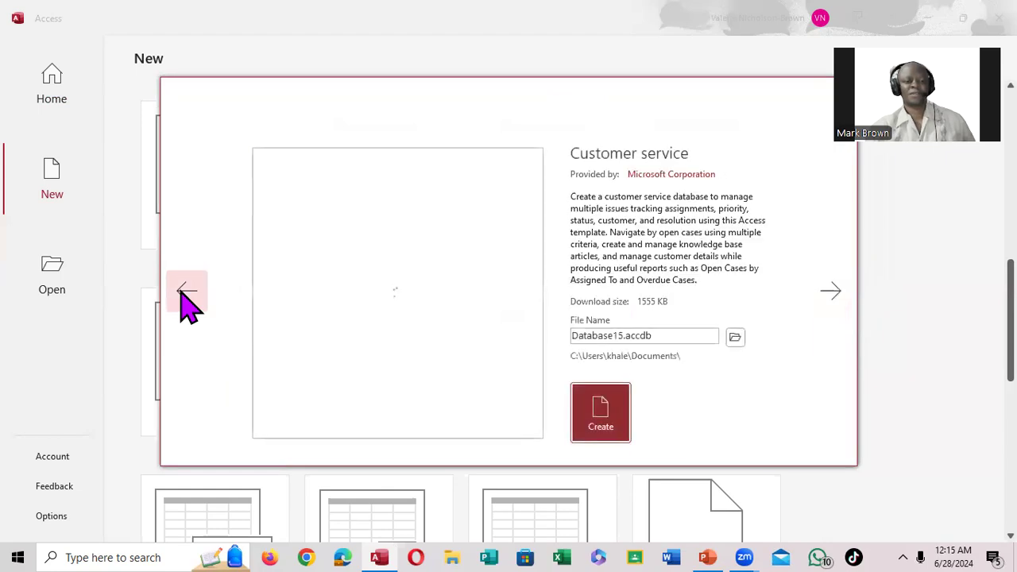
pyautogui.click(183, 295)
pyautogui.click(183, 296)
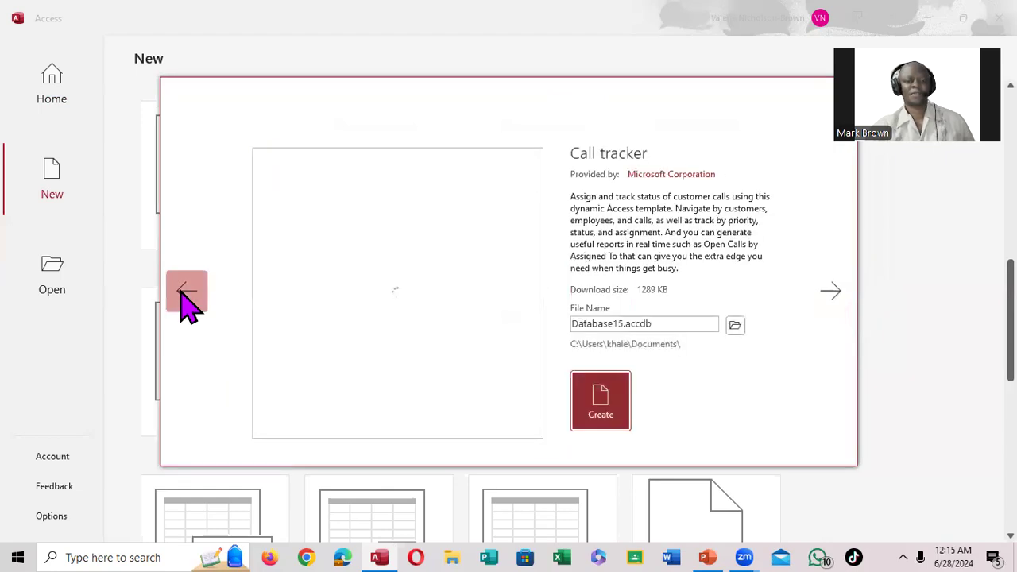
pyautogui.click(183, 296)
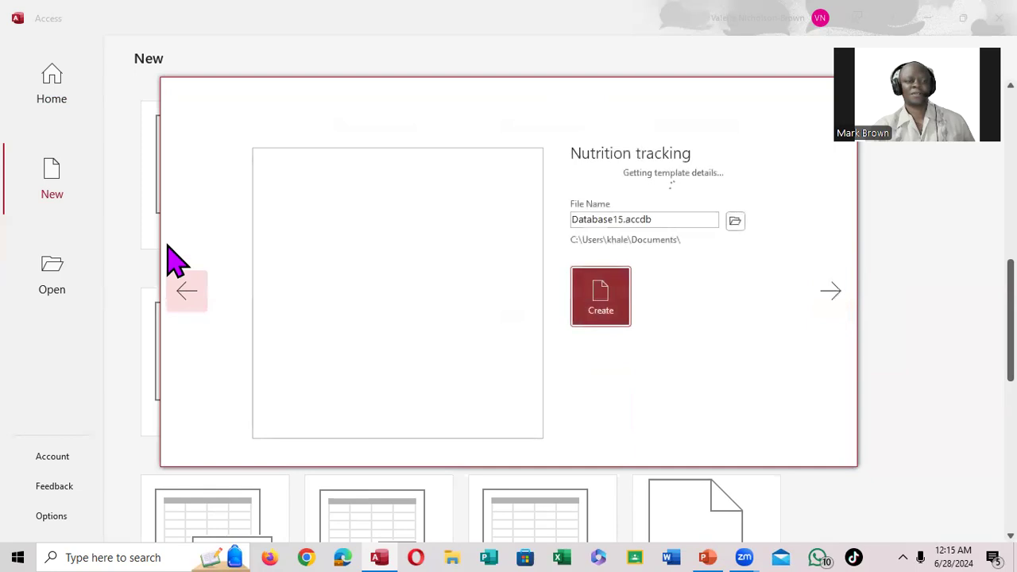
pyautogui.click(53, 94)
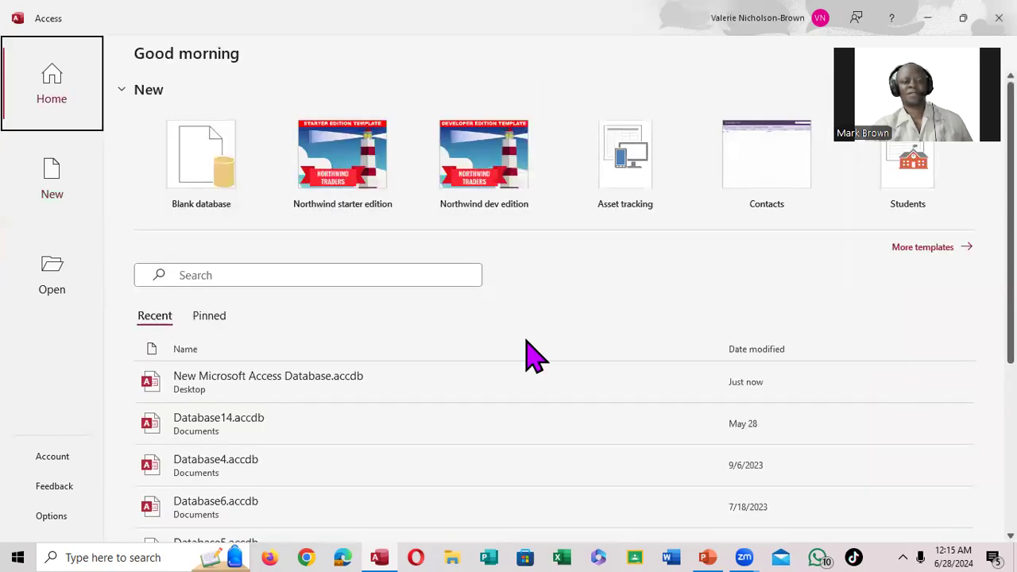
# Step: Check the lesson outline in PowerPoint, switch back to Access, and start a blank database with the file name CLASS
pyautogui.click(717, 545)
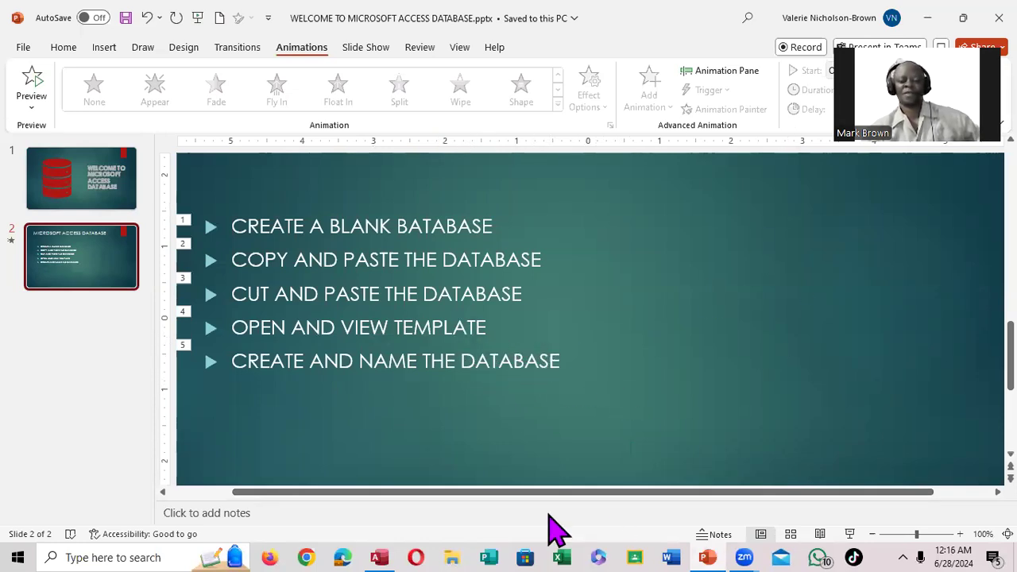
pyautogui.click(381, 556)
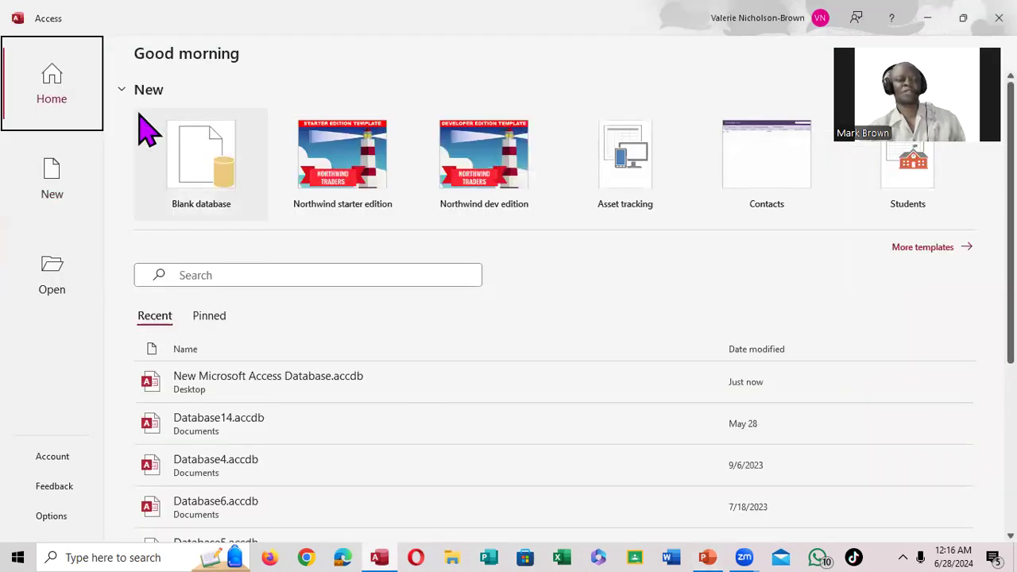
pyautogui.click(215, 183)
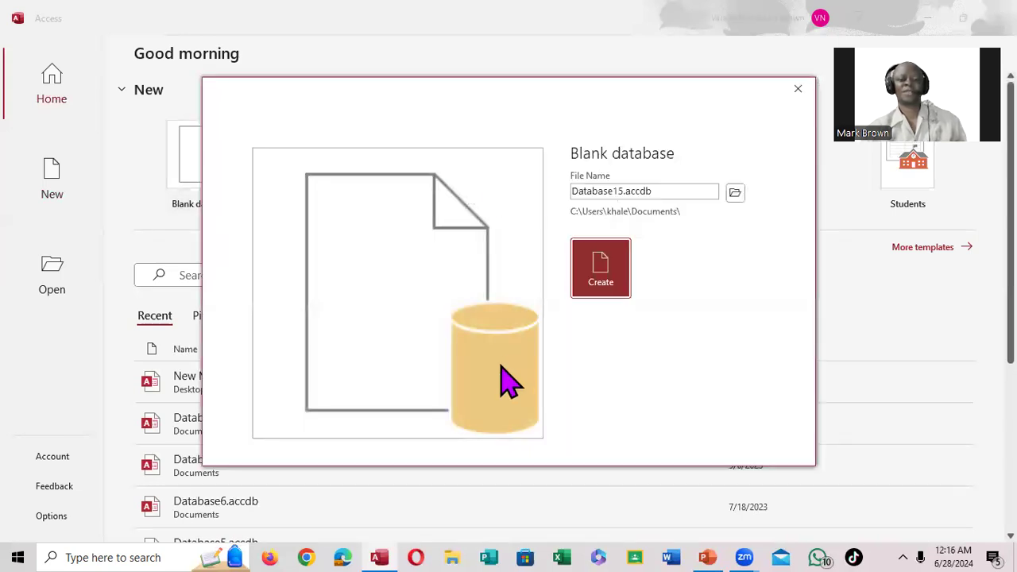
pyautogui.click(715, 194)
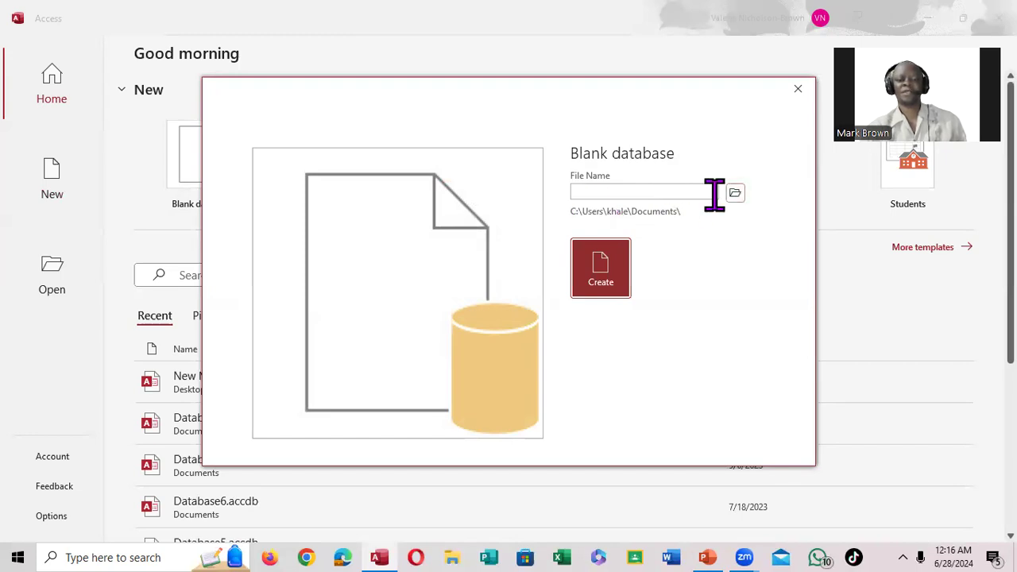
pyautogui.doubleClick(664, 198)
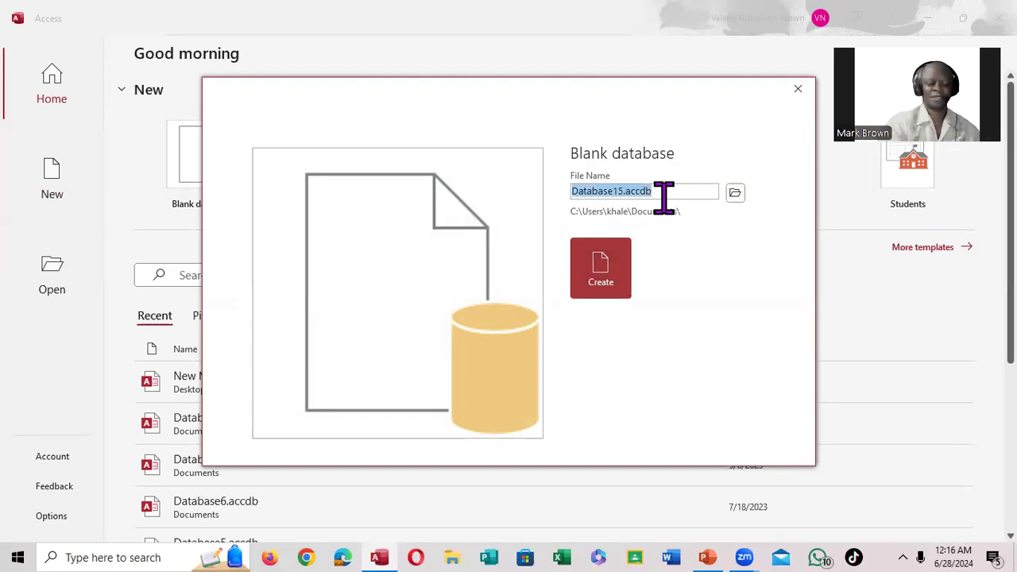
pyautogui.write('CLASS')
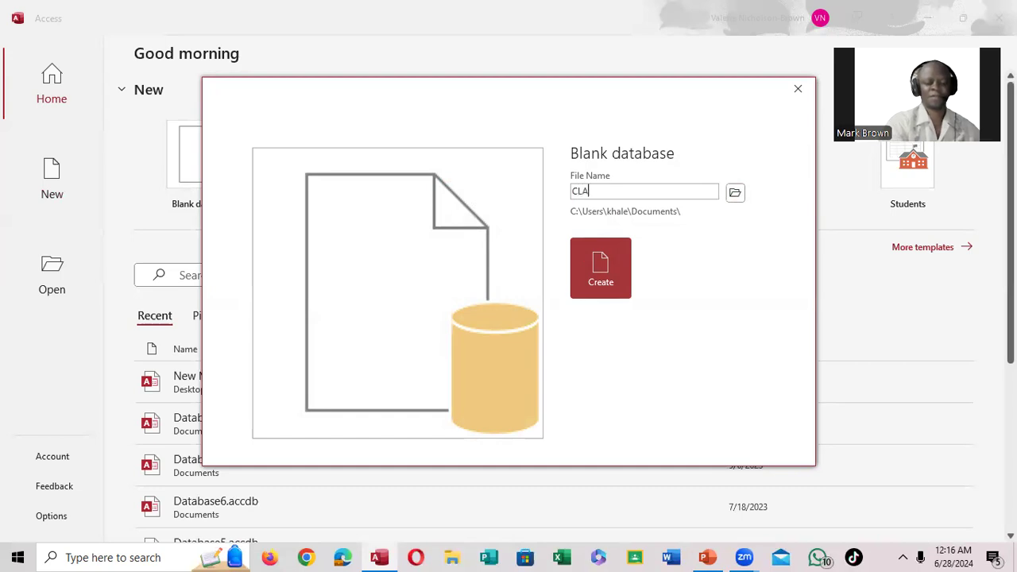
# Step: Set the Desktop as the save location for CLASS.accdb and create the database
pyautogui.click(735, 193)
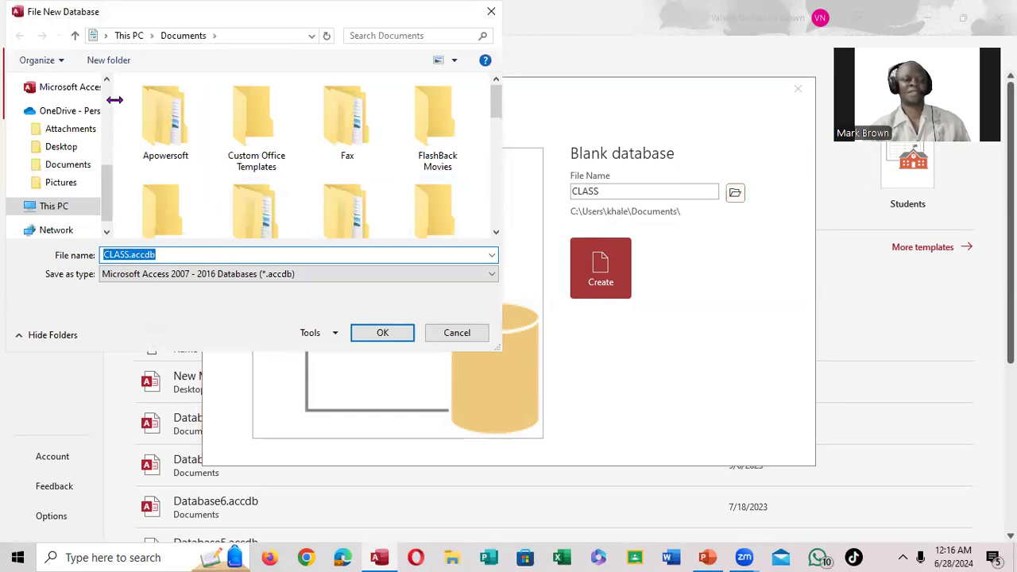
pyautogui.scroll(5, 110, 104)
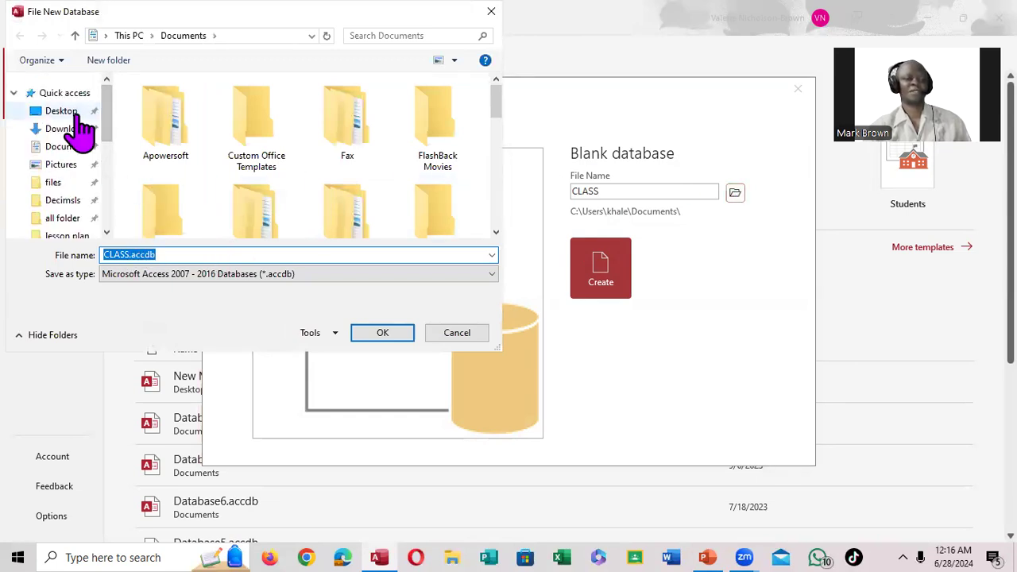
pyautogui.click(72, 113)
pyautogui.click(387, 336)
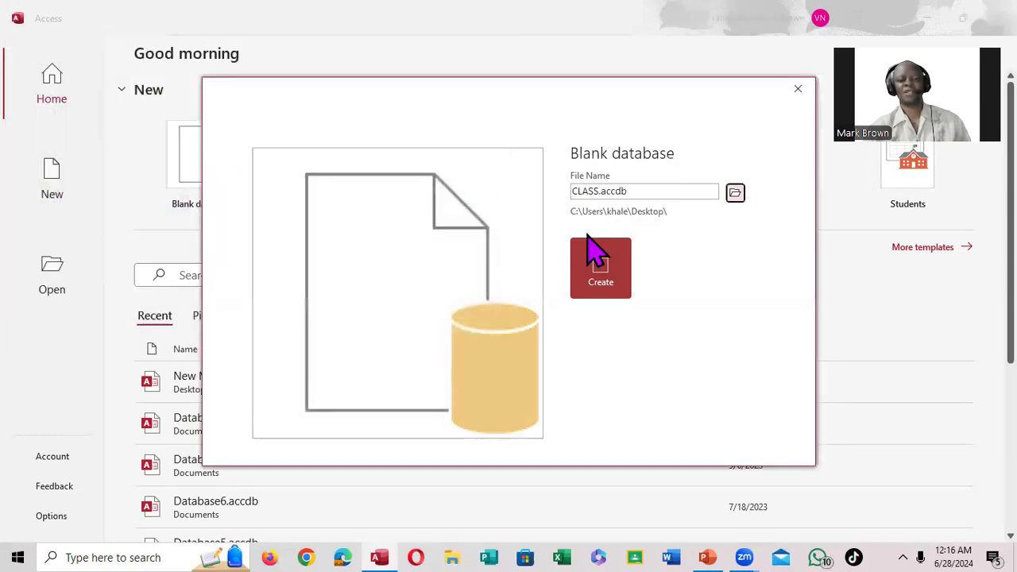
pyautogui.click(602, 270)
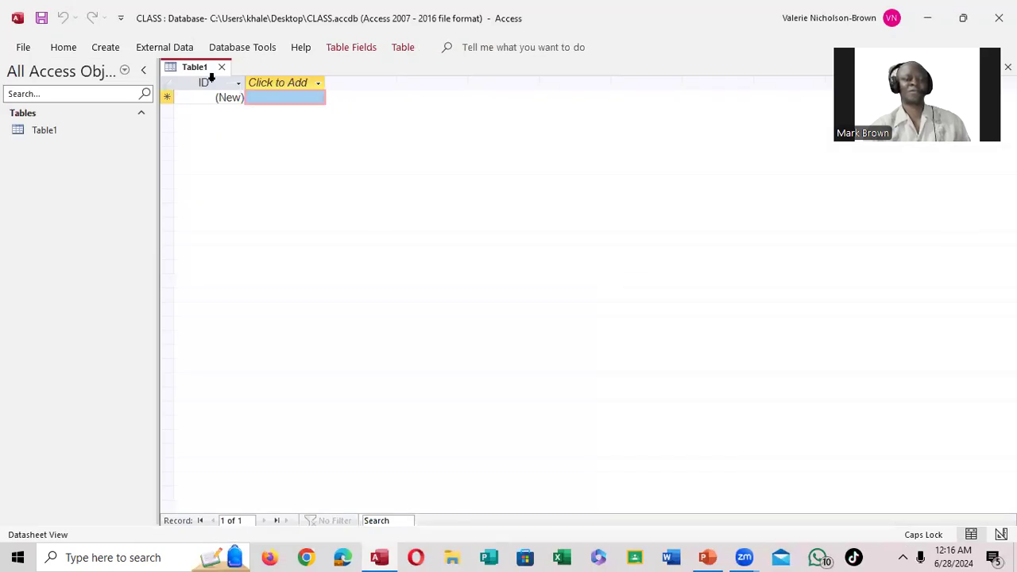
# Step: Close the unsaved Table1, view the CLASS.accdb file on the desktop, and return to the database in Access
pyautogui.click(225, 69)
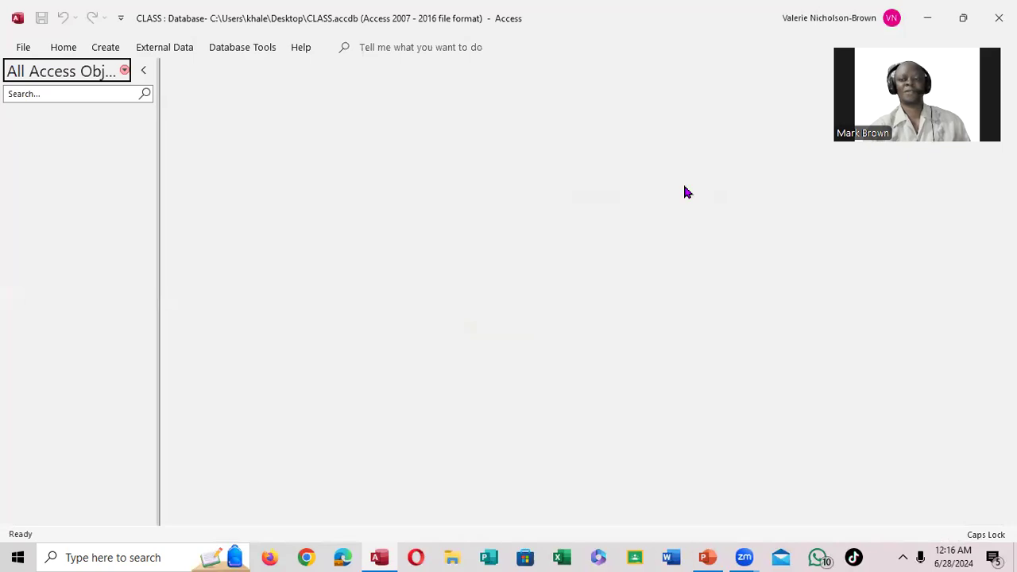
pyautogui.click(926, 19)
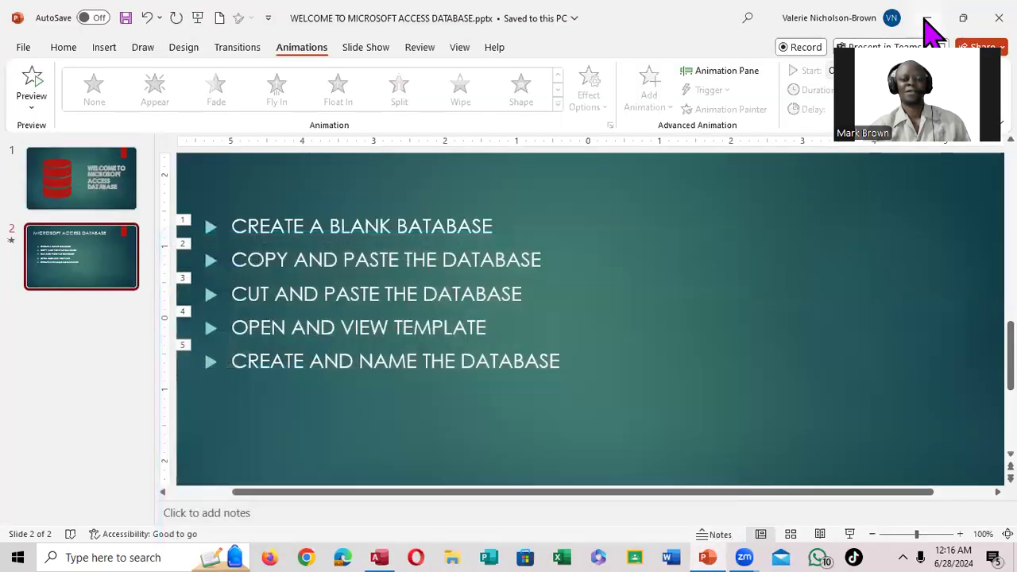
pyautogui.click(926, 19)
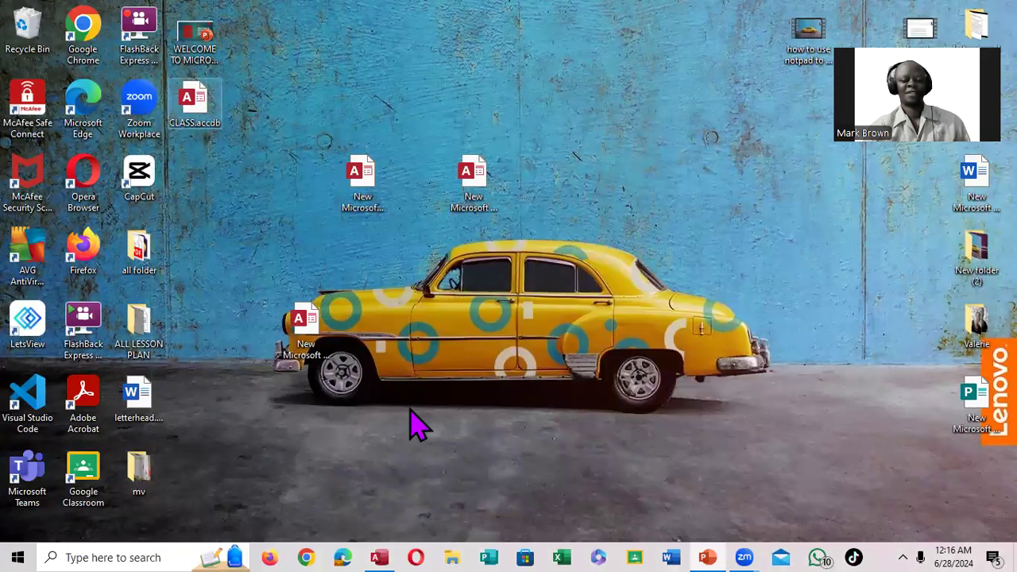
pyautogui.click(380, 557)
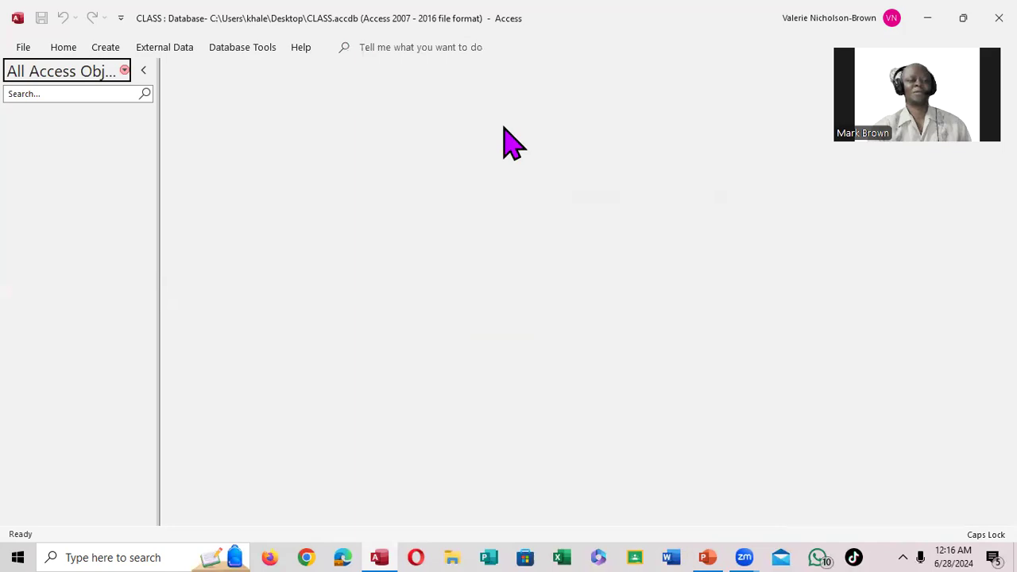
# Step: Create a new table in Design view and add a first field named with a person's full name, using the Short Text data type
pyautogui.click(103, 49)
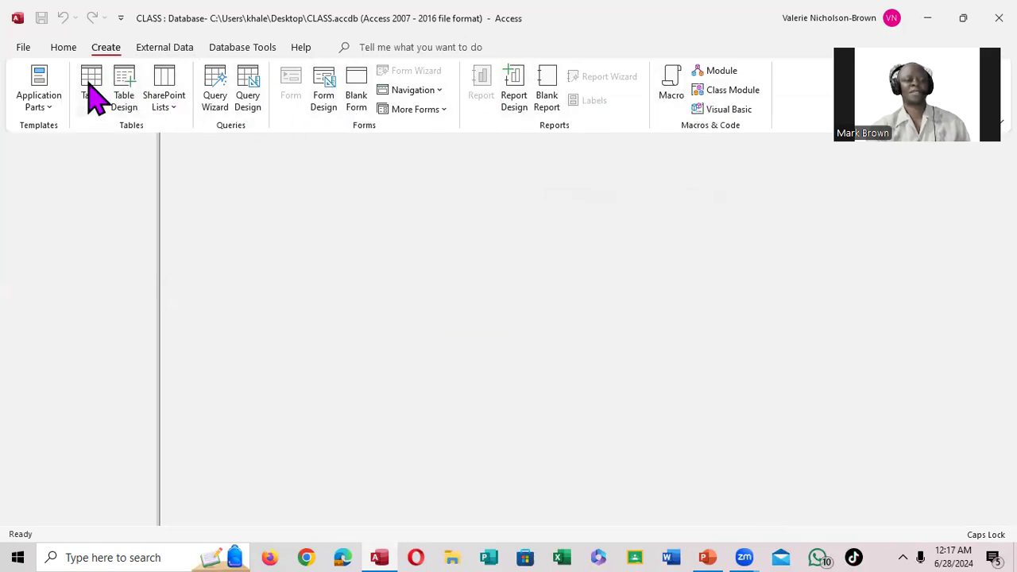
pyautogui.click(128, 100)
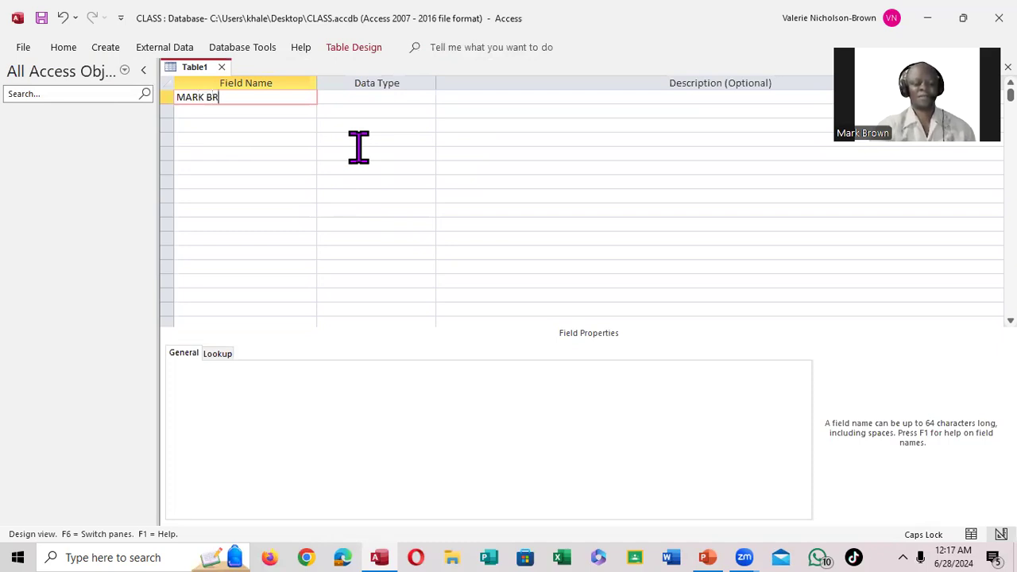
pyautogui.write('ROWN')
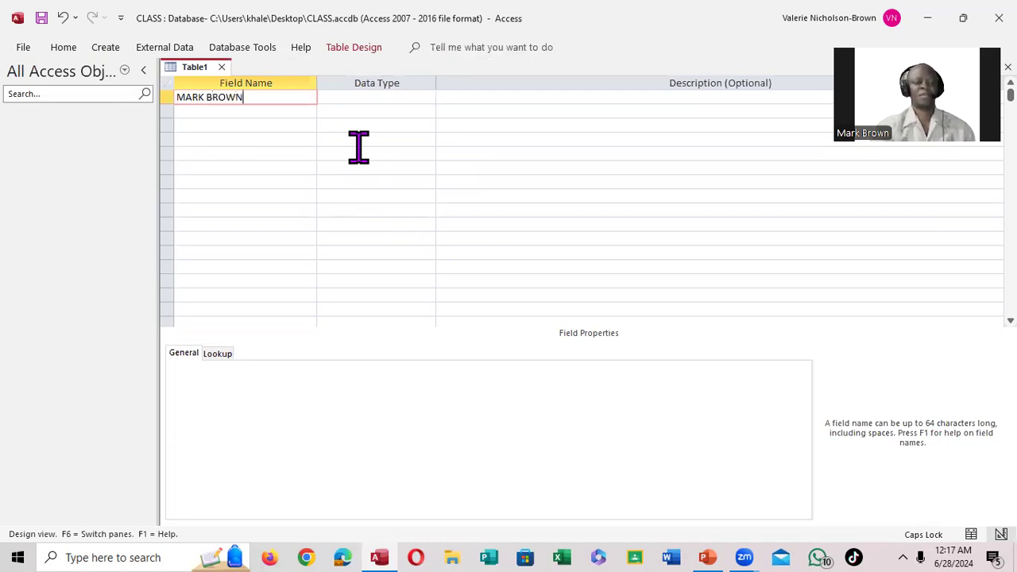
pyautogui.click(375, 97)
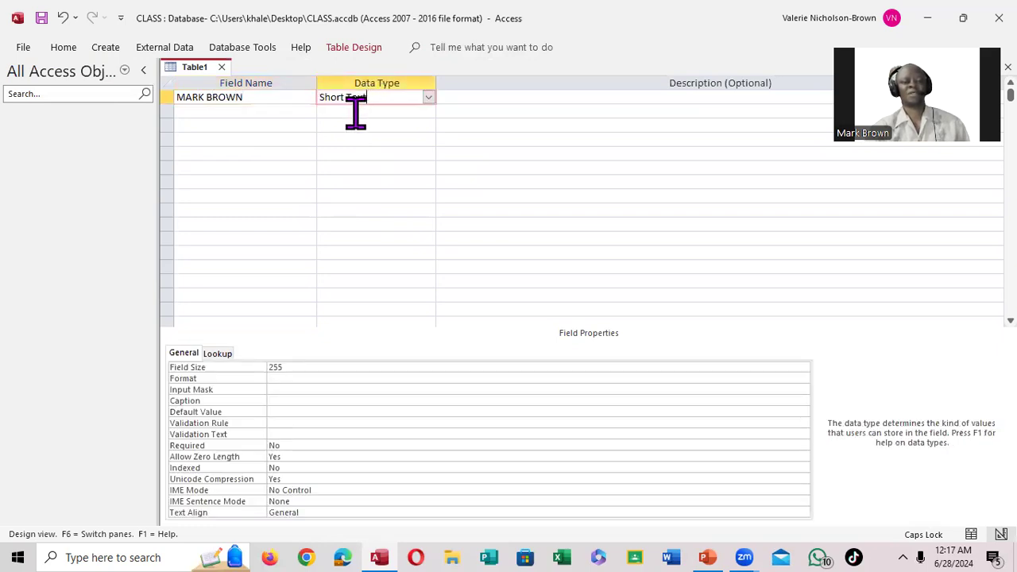
# Step: Review the data types available for the first field, keep Short Text, and set its field size to 15
pyautogui.click(429, 98)
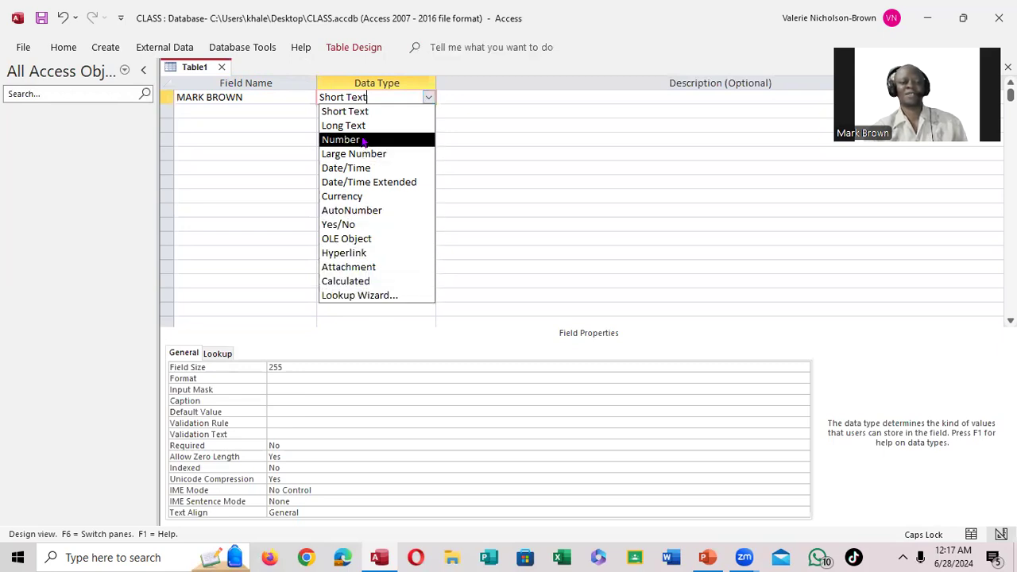
pyautogui.click(466, 121)
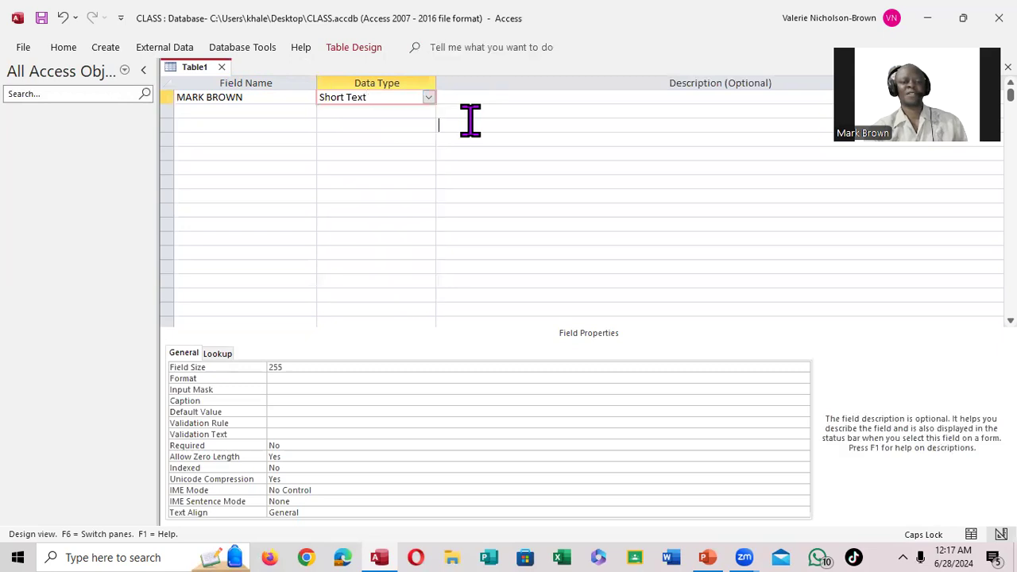
pyautogui.click(376, 100)
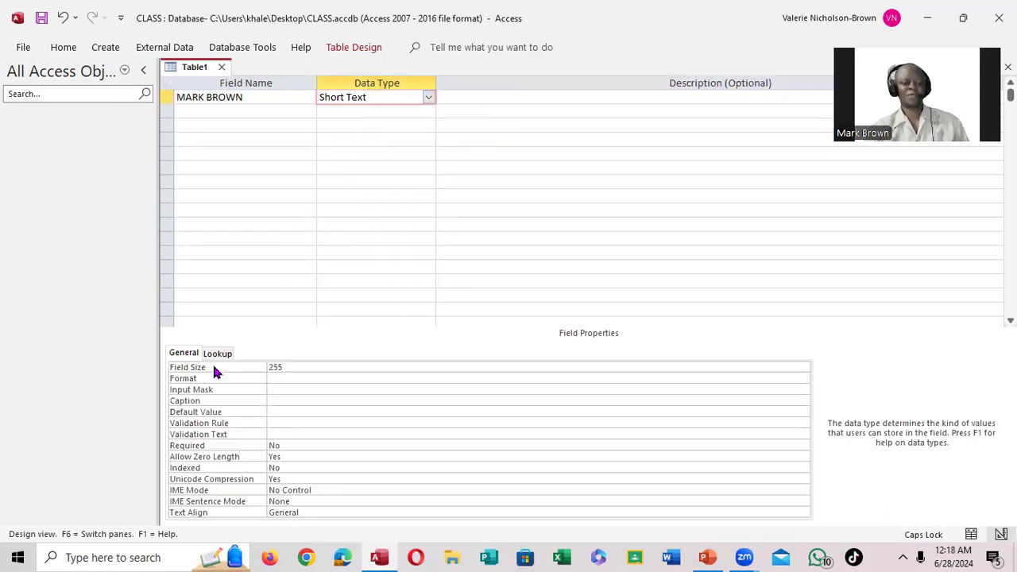
pyautogui.click(289, 367)
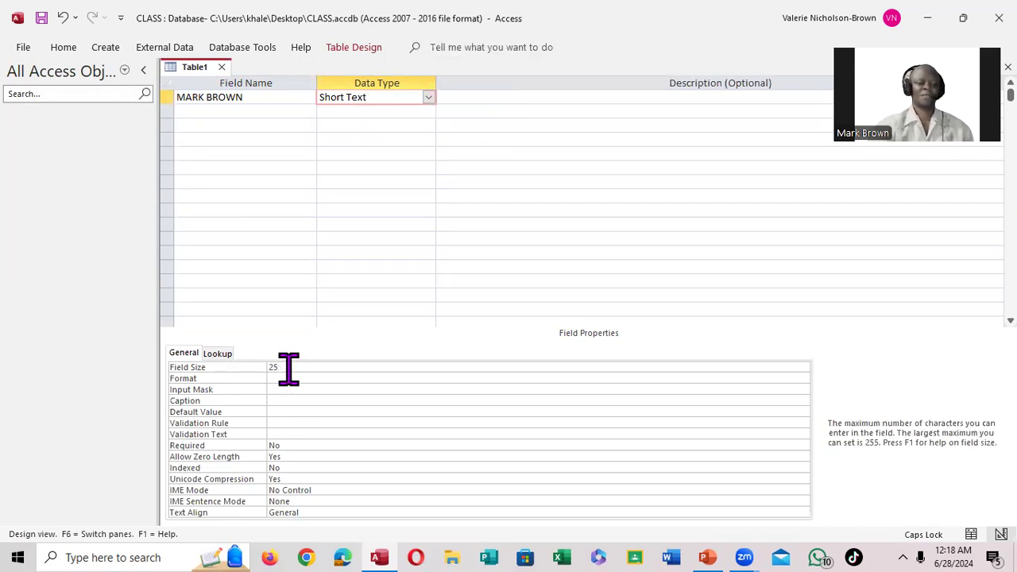
pyautogui.press('BackSpace')
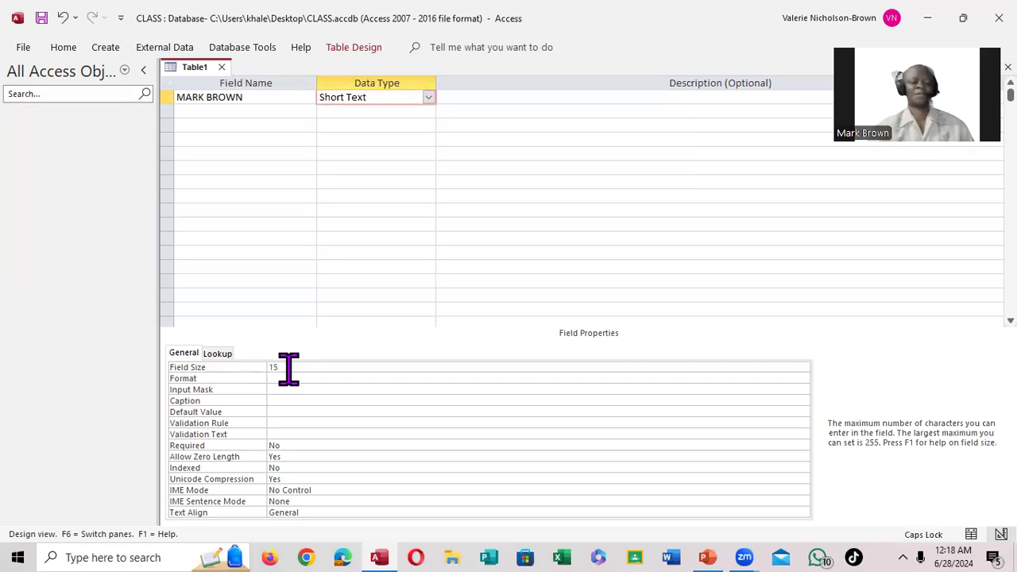
# Step: Add a second field named with another person's full name and give it the Short Text data type
pyautogui.click(228, 109)
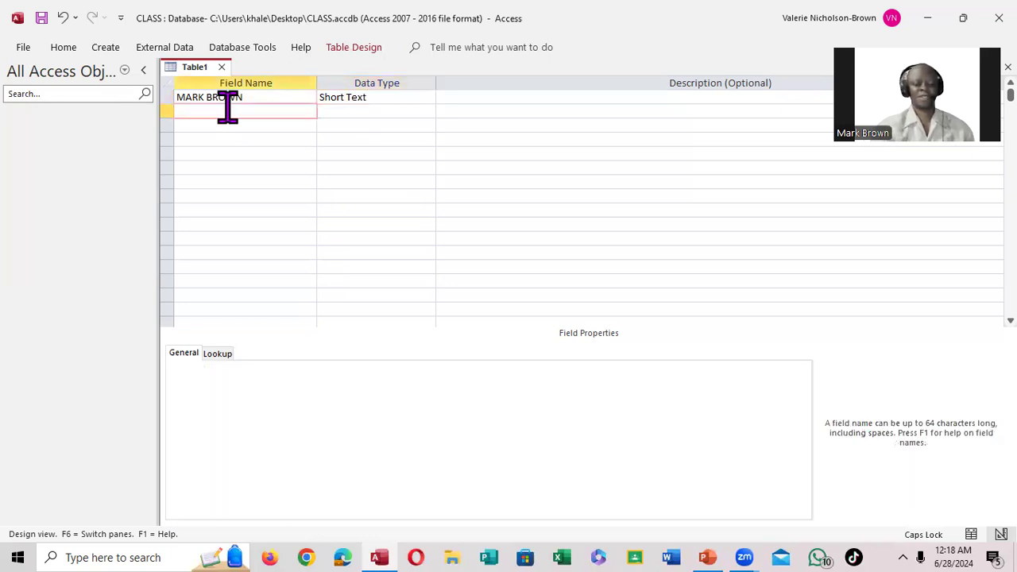
pyautogui.write('JOHN')
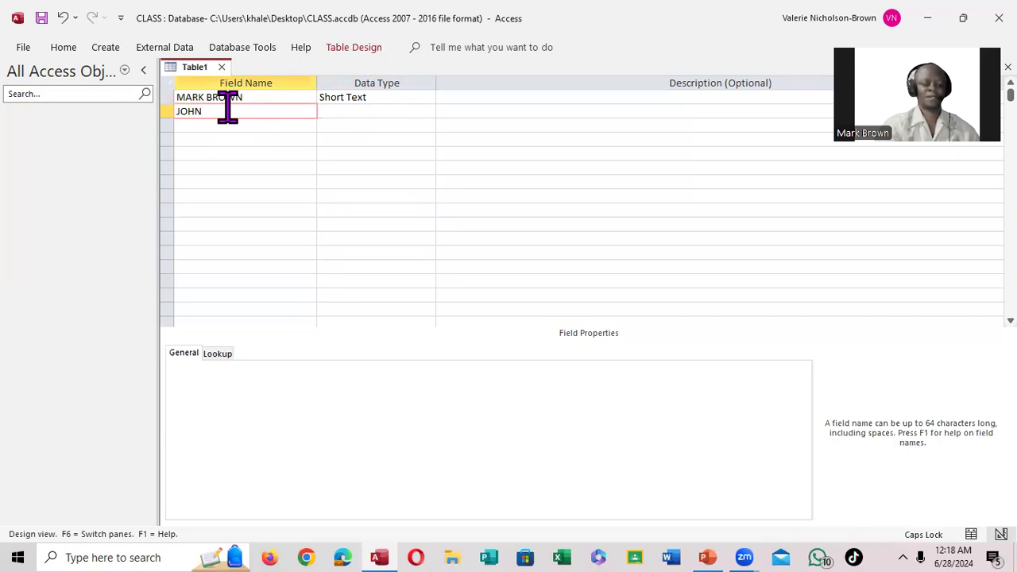
pyautogui.write(' BLA')
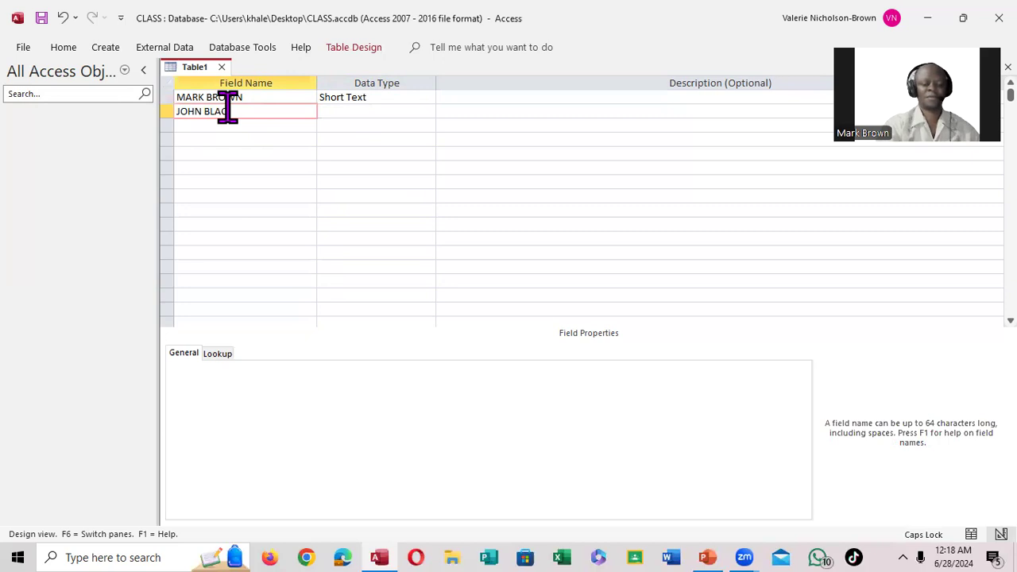
pyautogui.write('C')
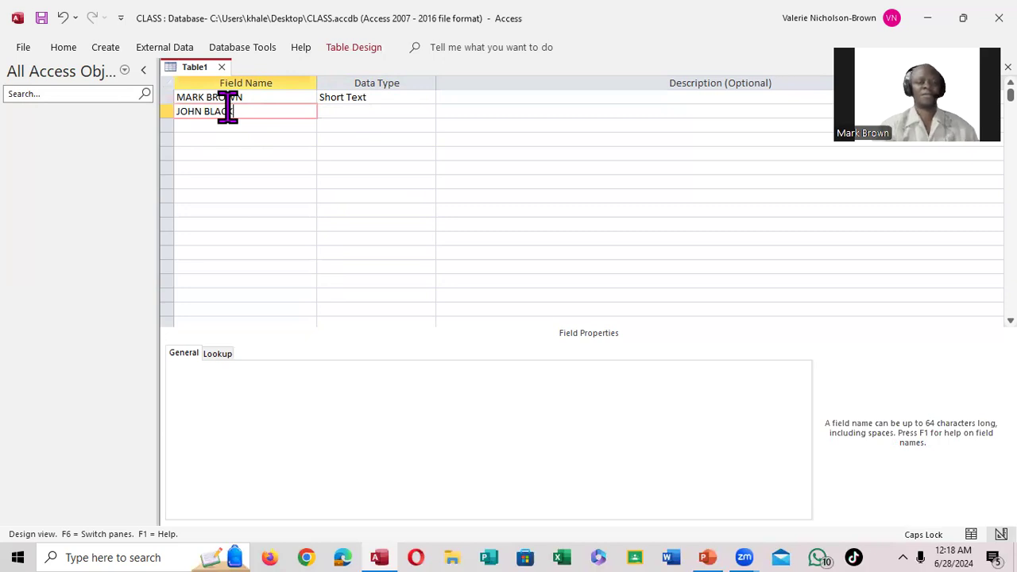
pyautogui.write('K')
pyautogui.click(364, 113)
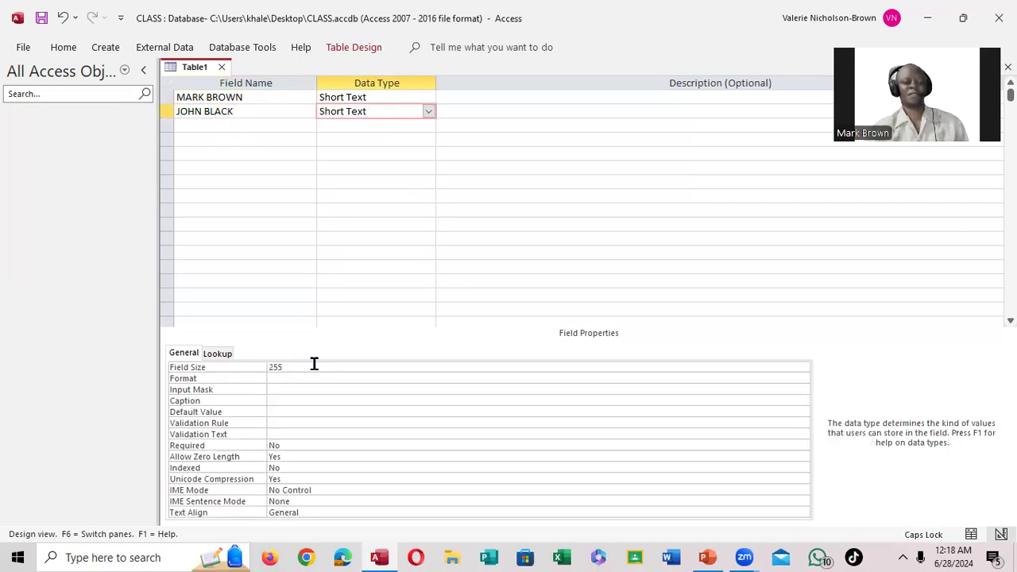
# Step: Set the second field's field size to 15
pyautogui.click(290, 367)
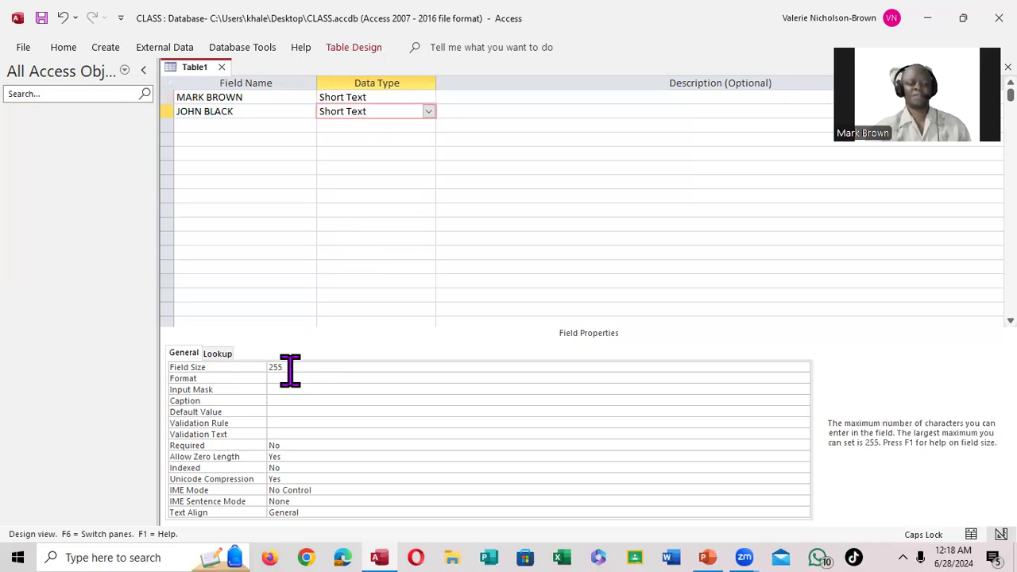
pyautogui.press('BackSpace')
pyautogui.press('BackSpace')
pyautogui.write('15')
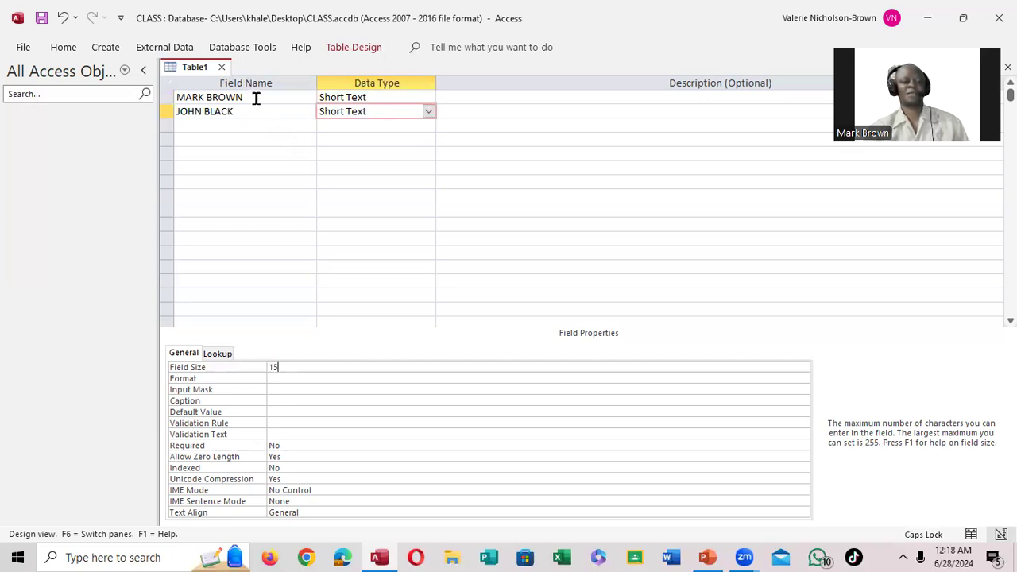
# Step: Rename the first field as 1D and open its list of data types
pyautogui.click(175, 97)
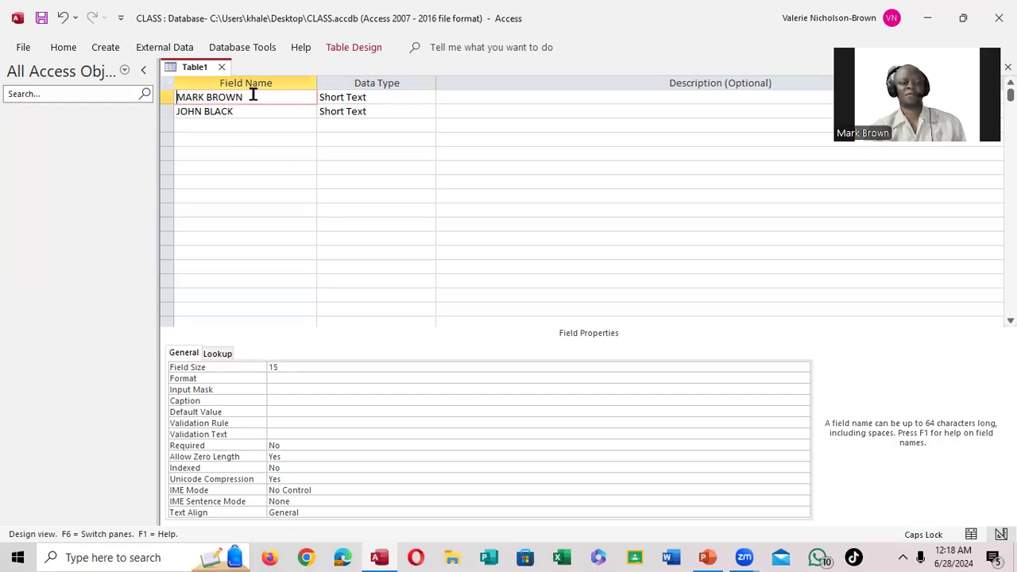
pyautogui.press('BackSpace')
pyautogui.press('BackSpace')
pyautogui.press('BackSpace')
pyautogui.press('BackSpace')
pyautogui.press('BackSpace')
pyautogui.press('BackSpace')
pyautogui.press('BackSpace')
pyautogui.press('BackSpace')
pyautogui.press('BackSpace')
pyautogui.press('BackSpace')
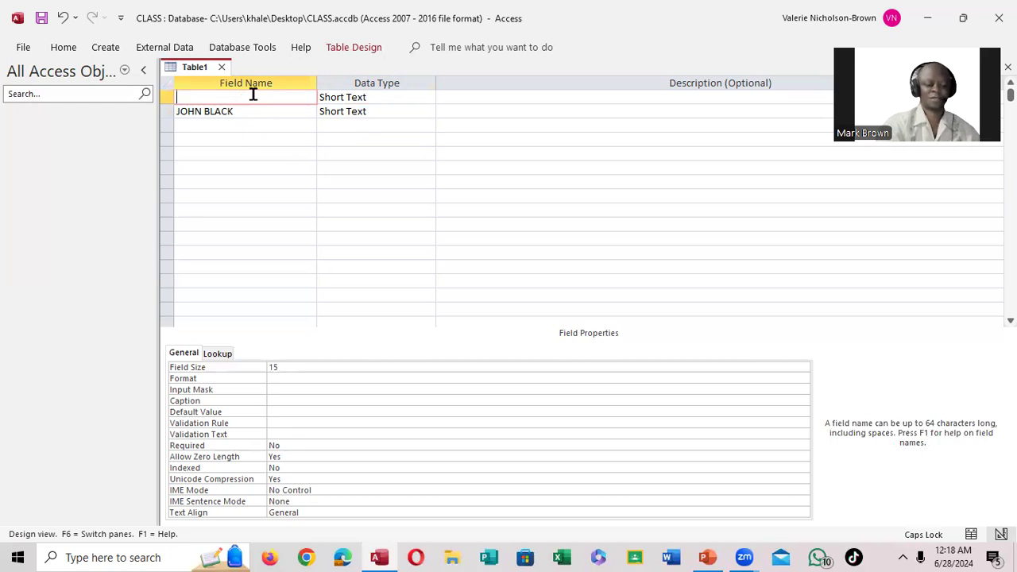
pyautogui.write('1D')
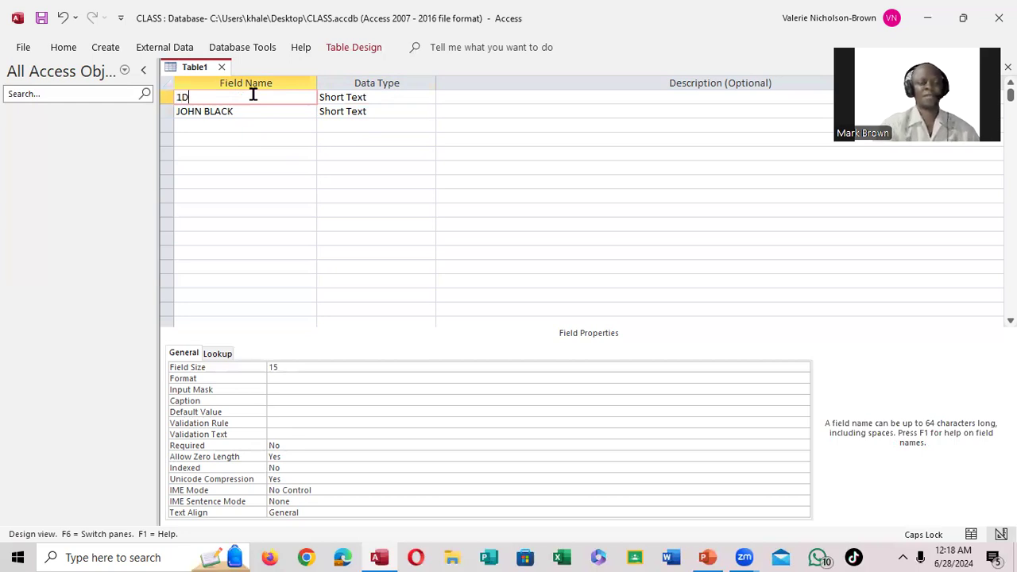
pyautogui.click(370, 101)
pyautogui.click(429, 97)
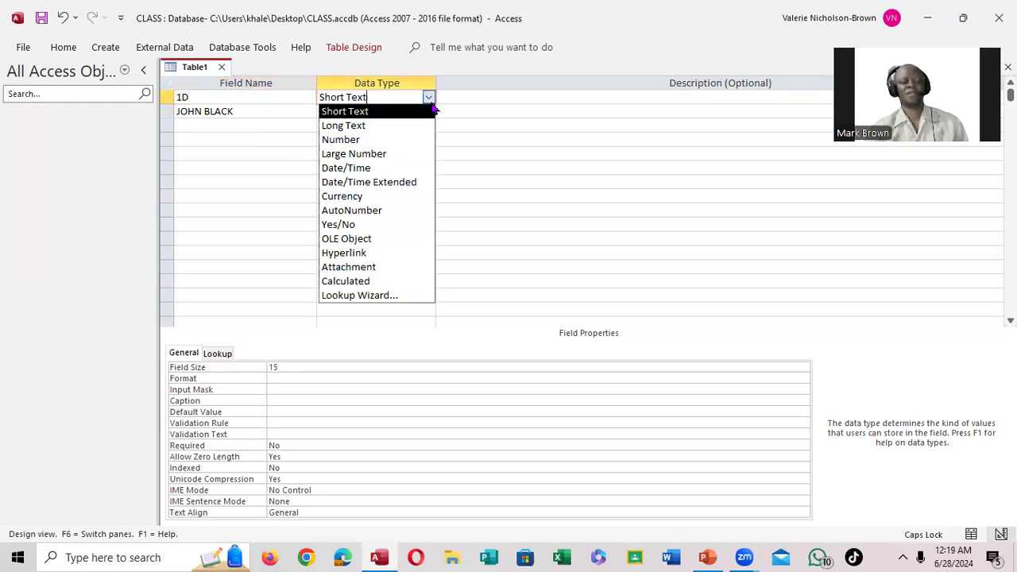
# Step: Add a third field named with a person's full name, give it the Short Text data type, and set its field size to 15
pyautogui.click(196, 125)
pyautogui.write('MARK')
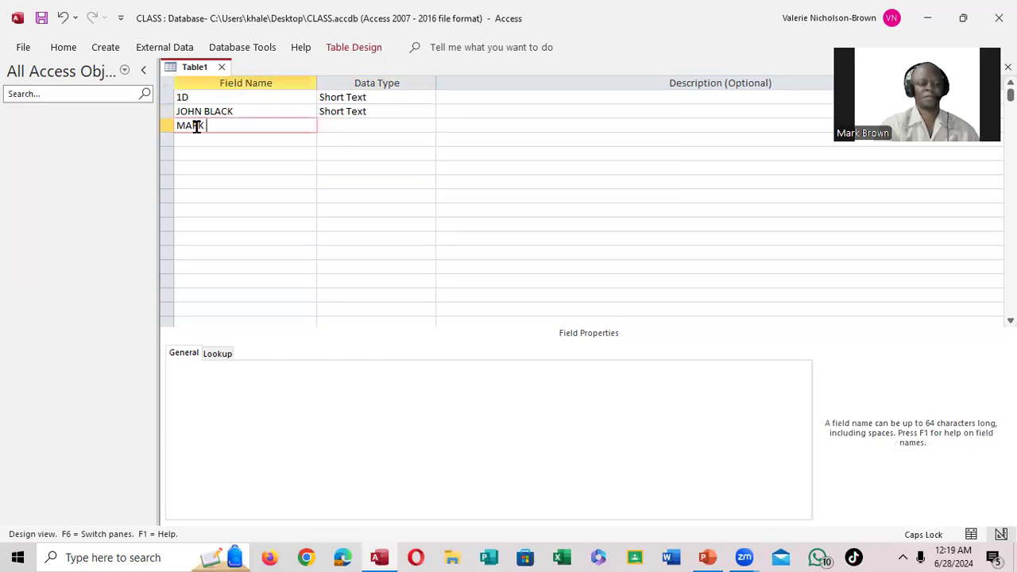
pyautogui.write(' BR')
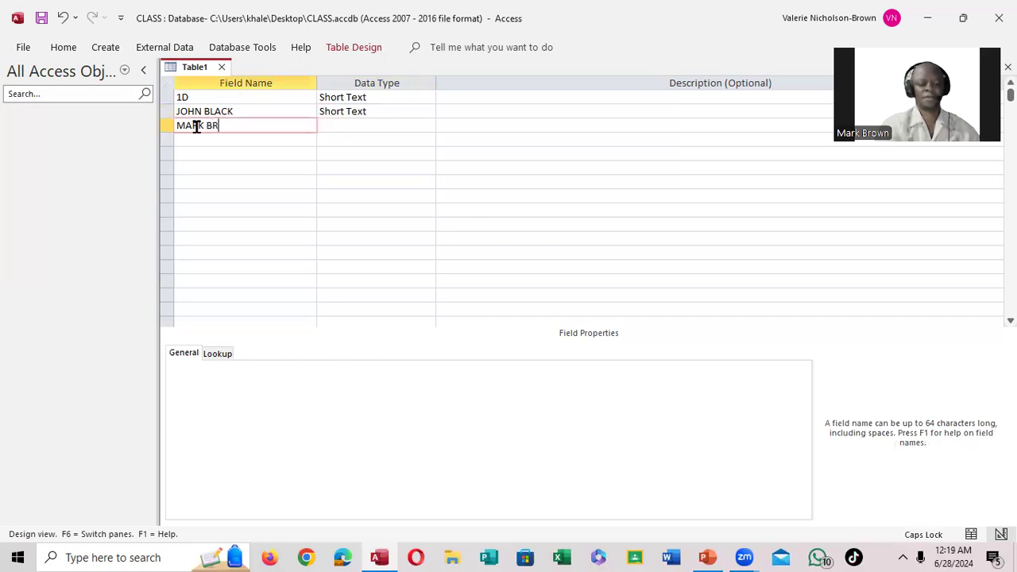
pyautogui.write('OWN')
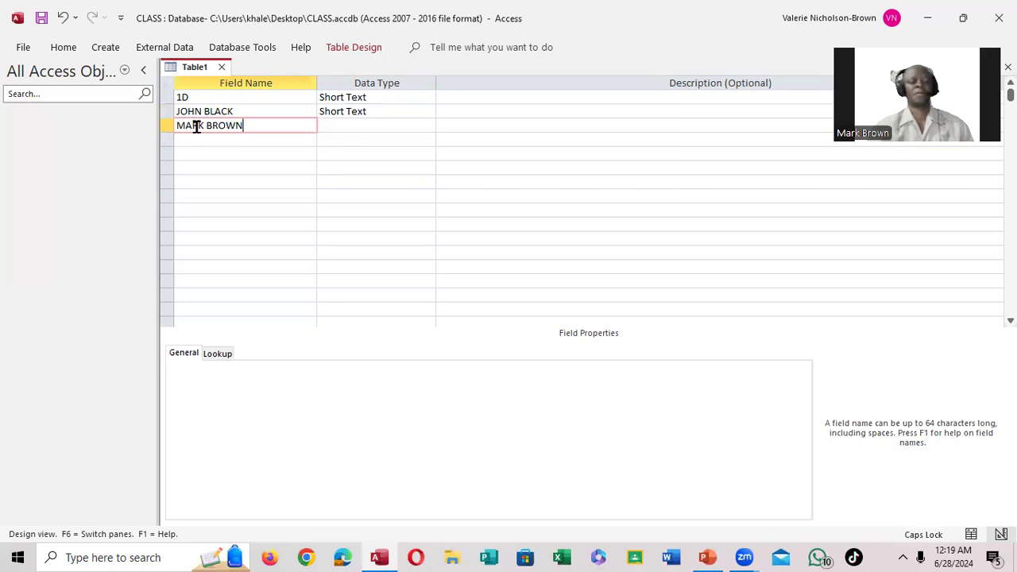
pyautogui.click(344, 125)
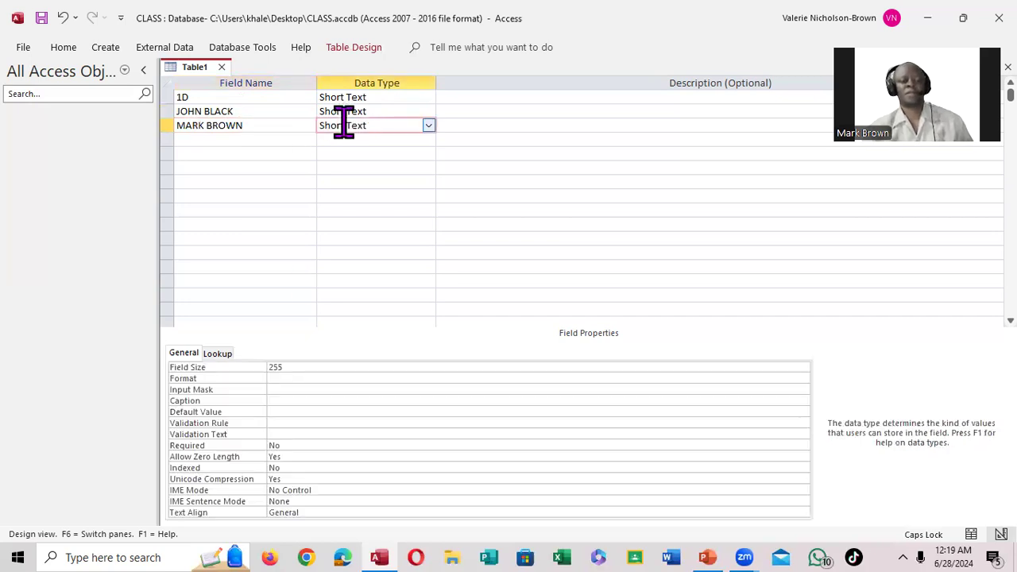
pyautogui.click(286, 367)
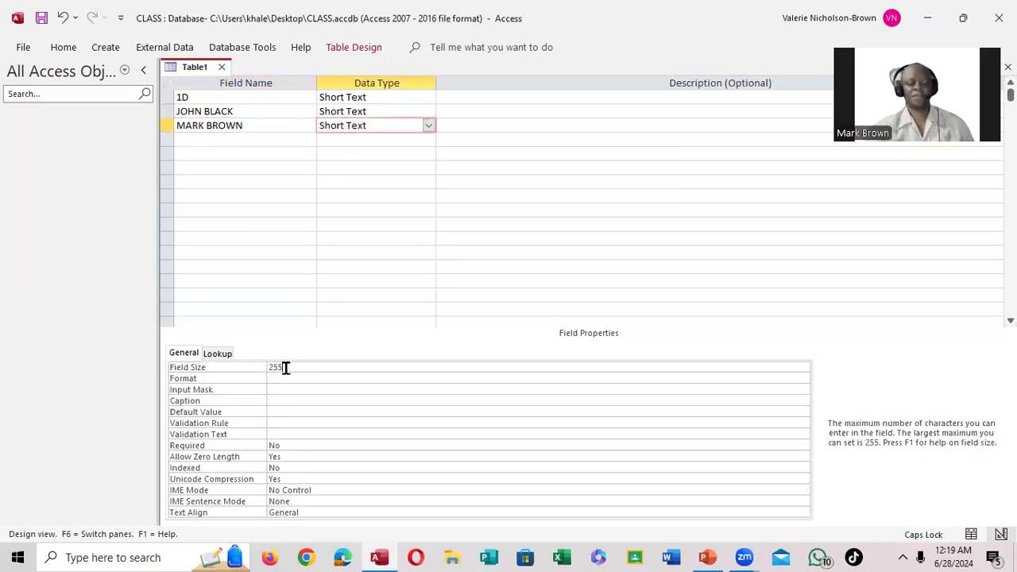
pyautogui.press('BackSpace')
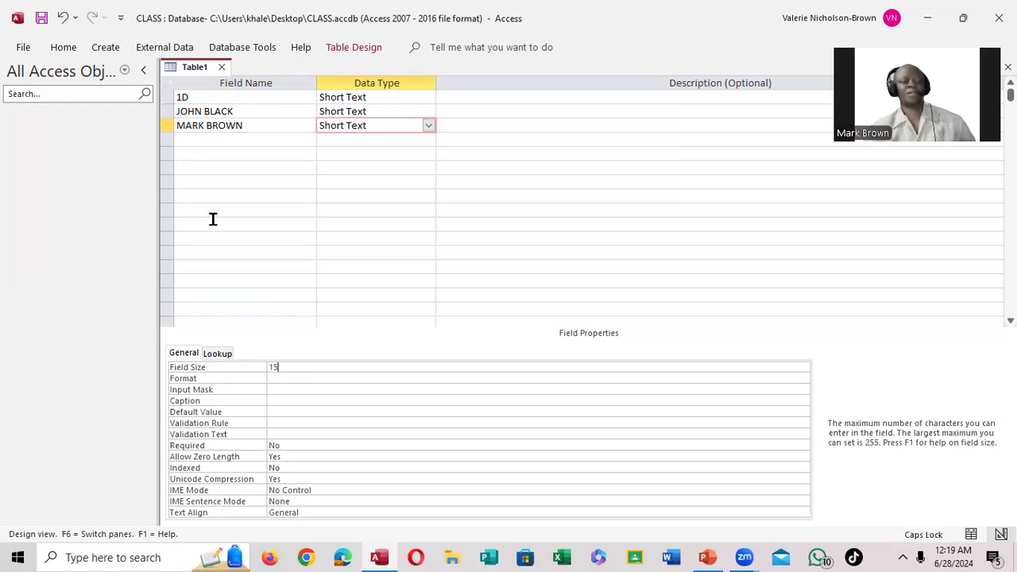
# Step: Designate the 1D field as the table's primary key
pyautogui.click(201, 97)
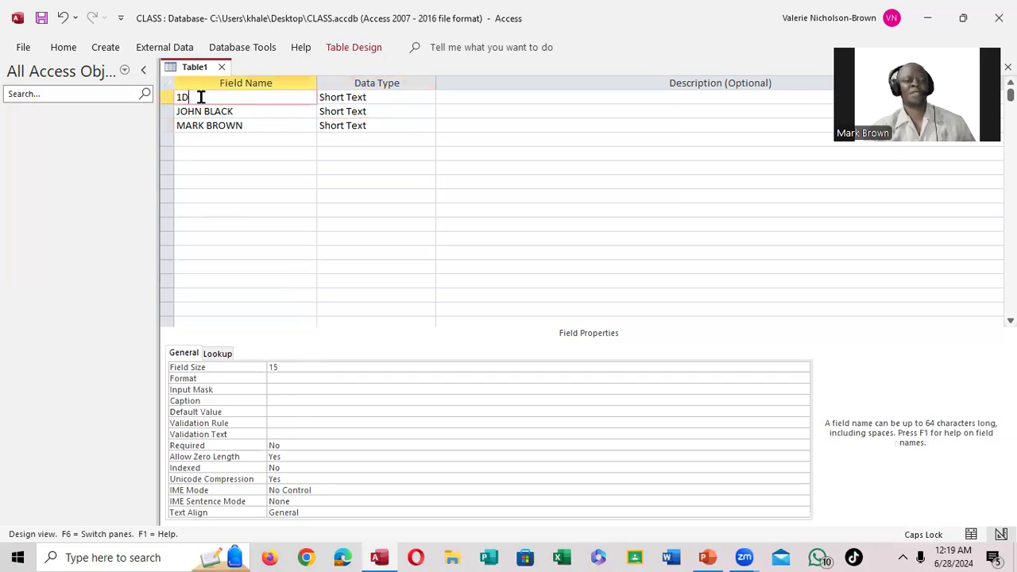
pyautogui.click(351, 52)
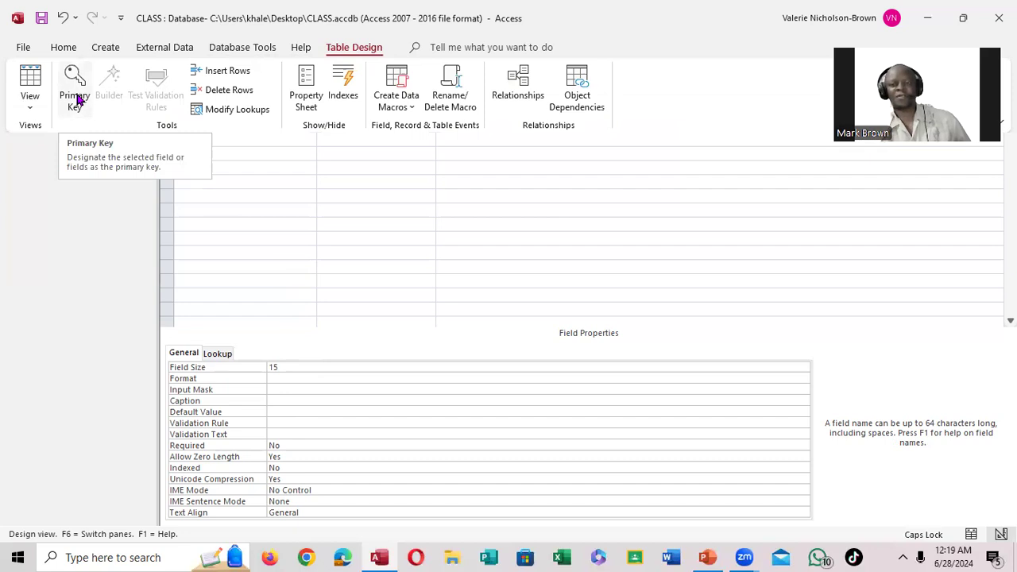
pyautogui.click(75, 90)
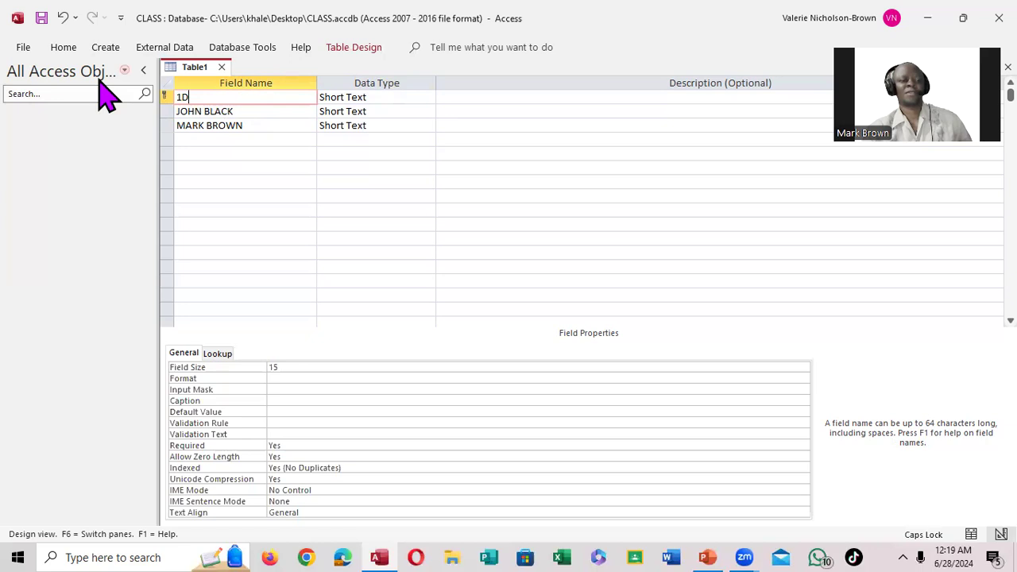
# Step: Save the table design under the name STUDENT
pyautogui.click(42, 23)
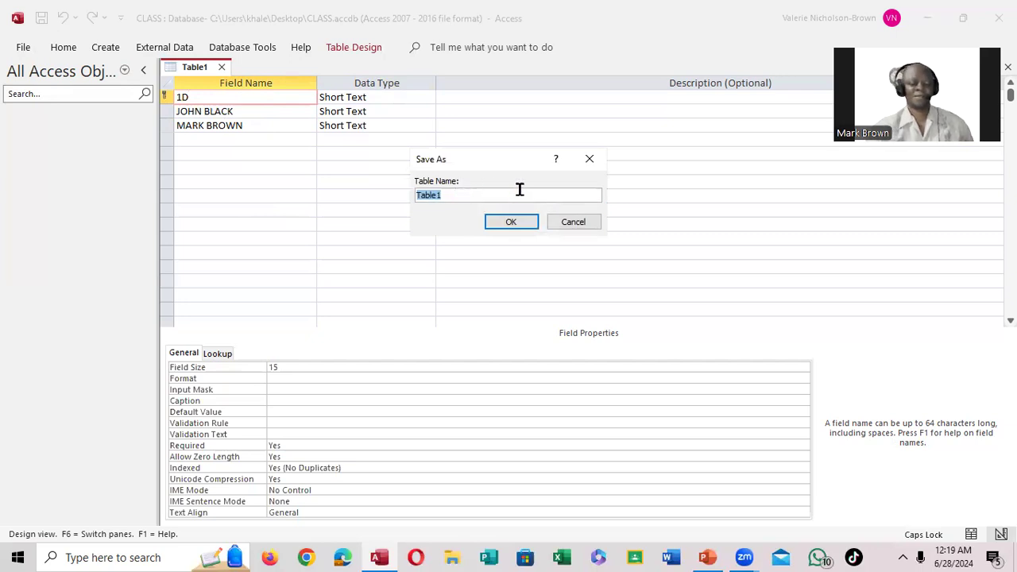
pyautogui.write('ST')
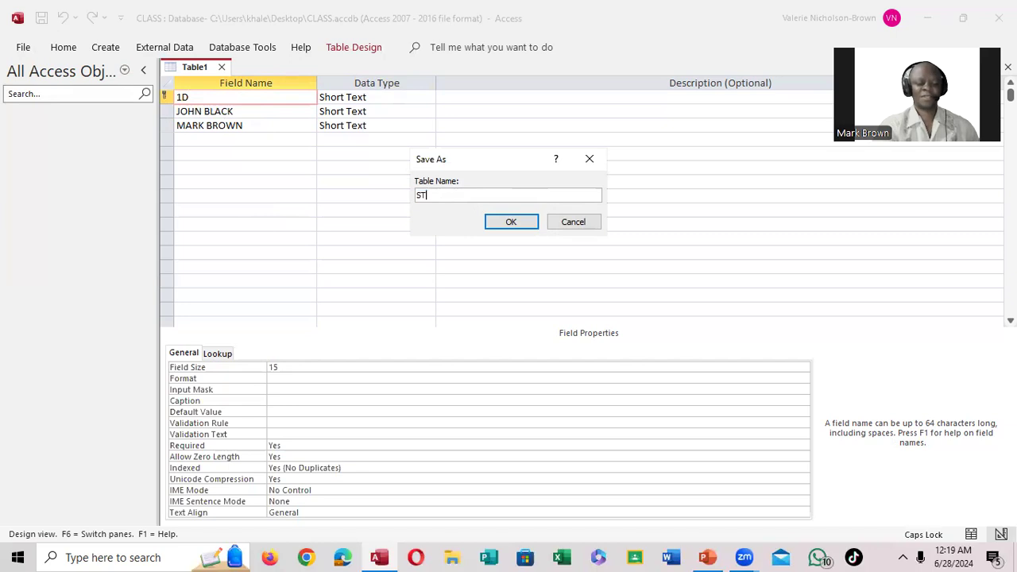
pyautogui.write('UDENT')
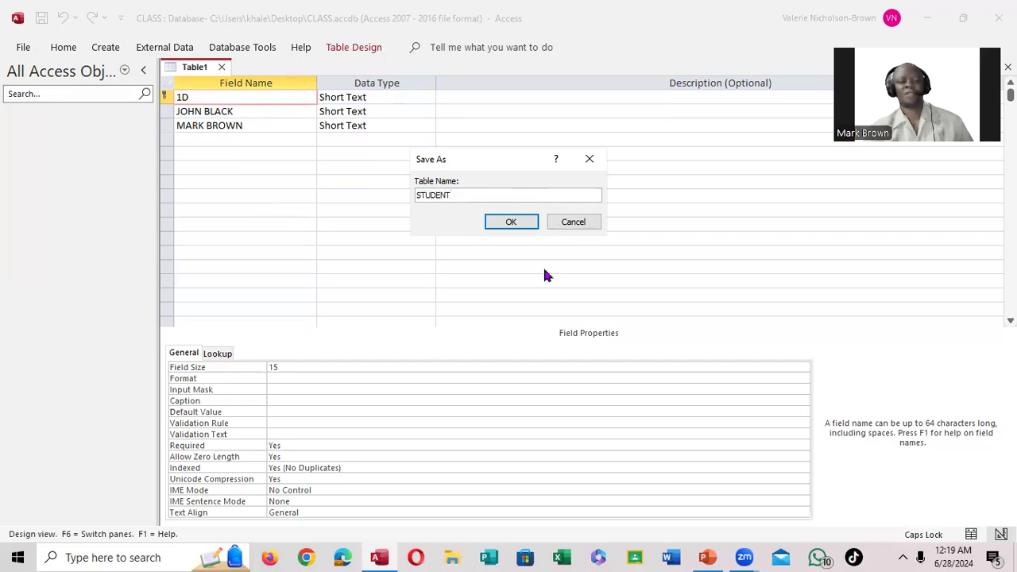
pyautogui.click(511, 222)
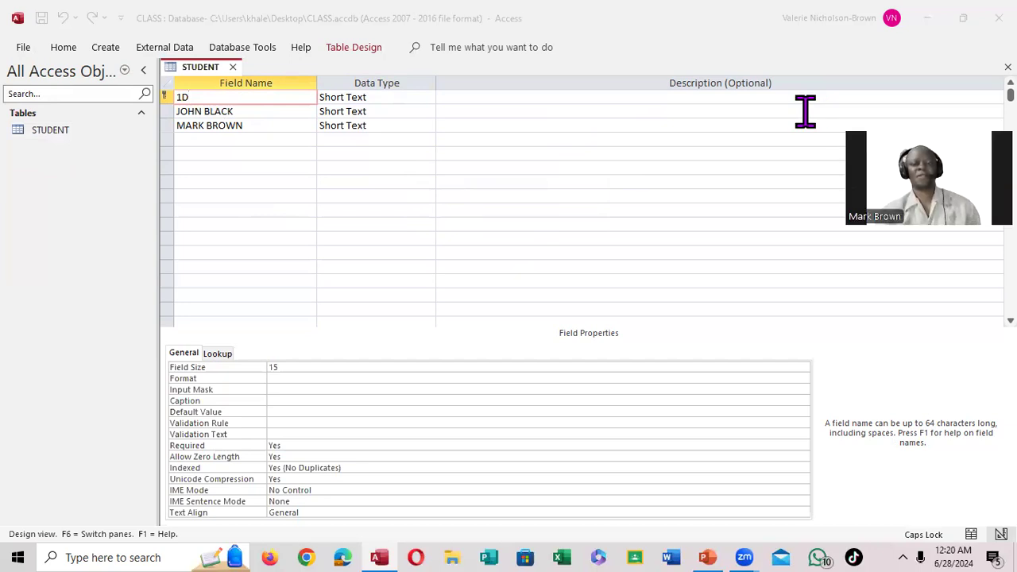
# Step: Close the STUDENT table's design and reopen the table in Datasheet view
pyautogui.click(1008, 66)
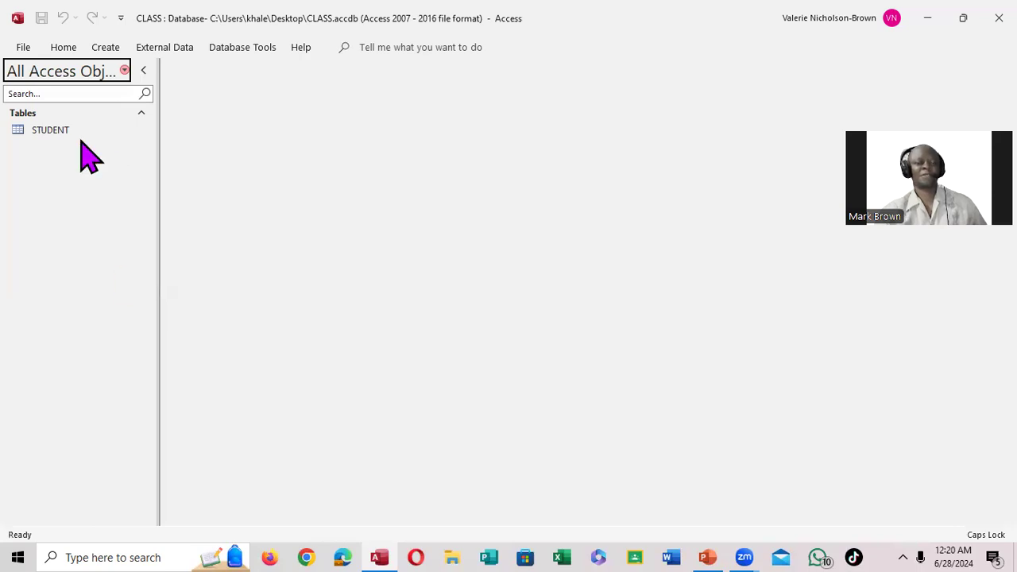
pyautogui.doubleClick(53, 130)
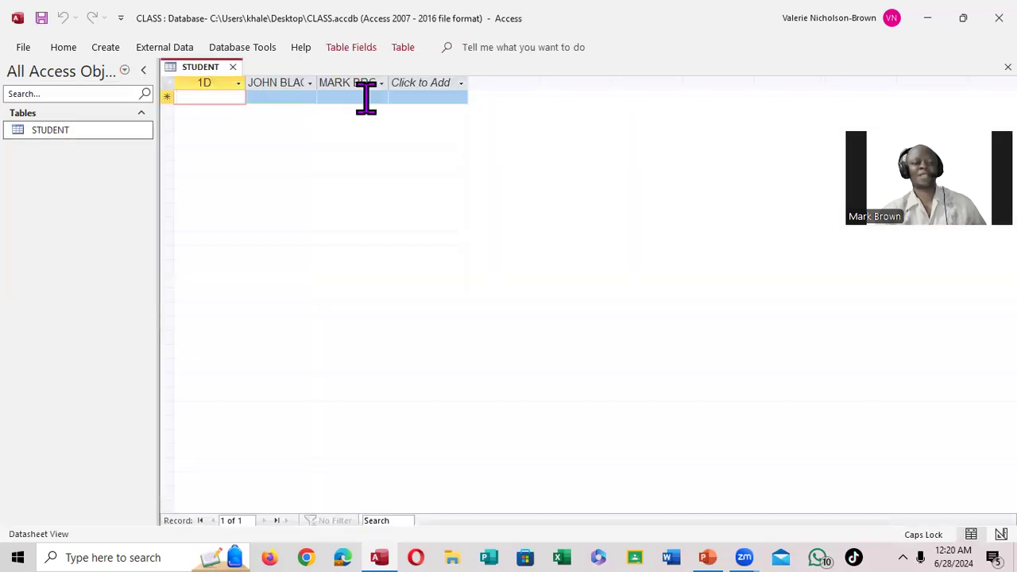